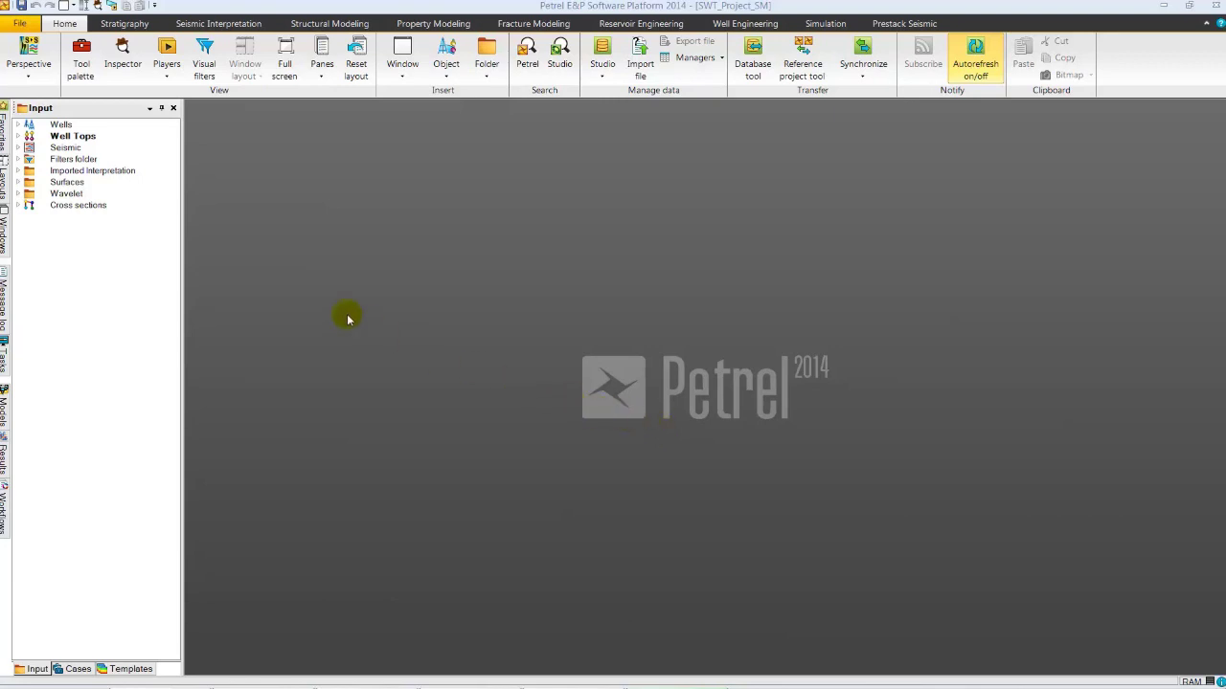
Show the Perspective dropdown list for the SWT_Project_SM project
left_click(30, 69)
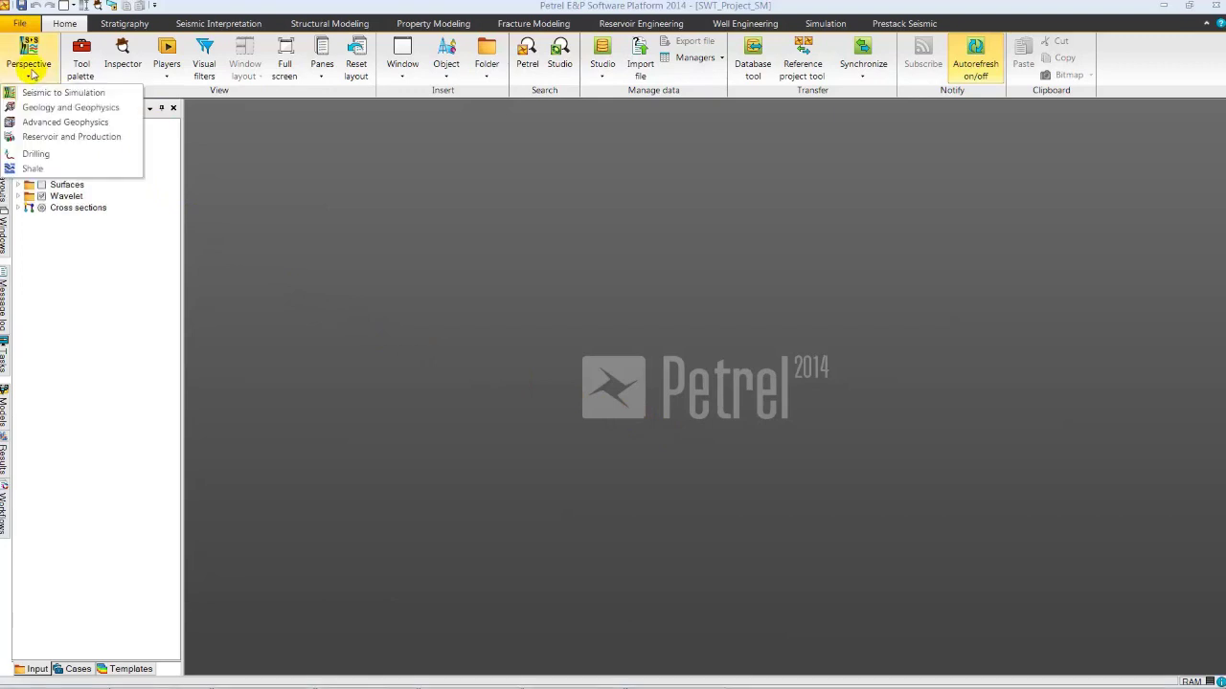
Switch to the Geology and Geophysics perspective and show the Seismic Interpretation ribbon commands
left_click(81, 109)
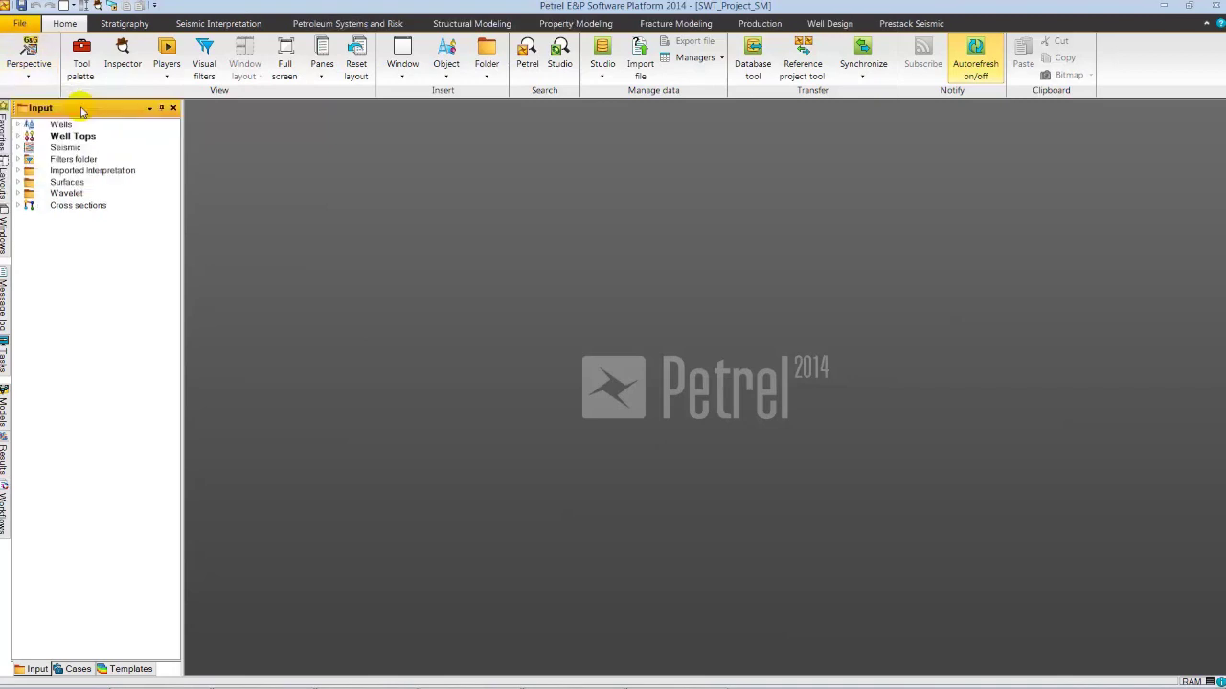
left_click(236, 27)
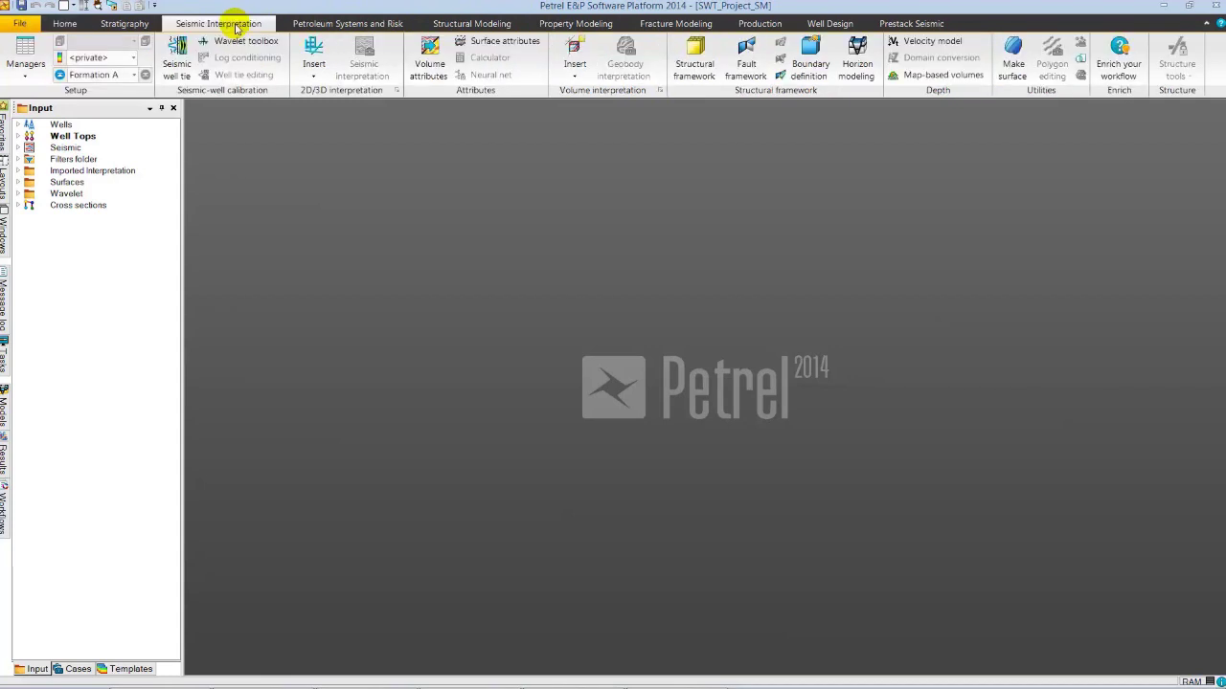
Start a seismic well tie study, keeping Sonic calibration as the study type
left_click(178, 65)
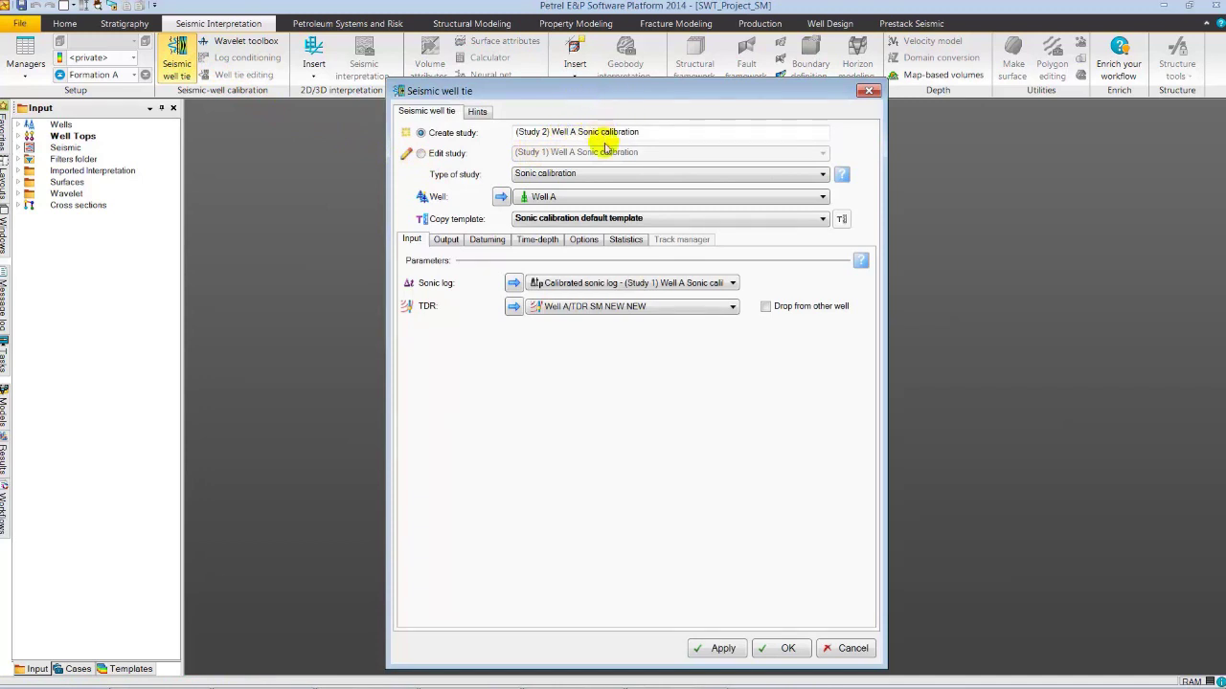
left_click(618, 178)
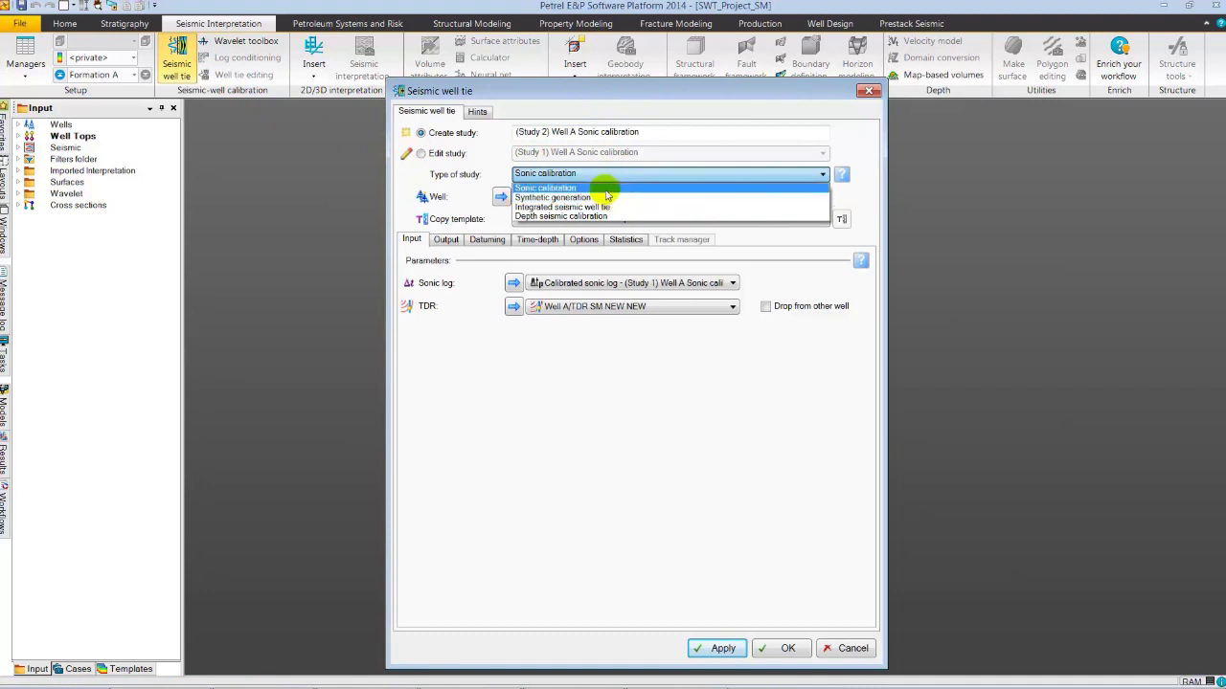
left_click(602, 189)
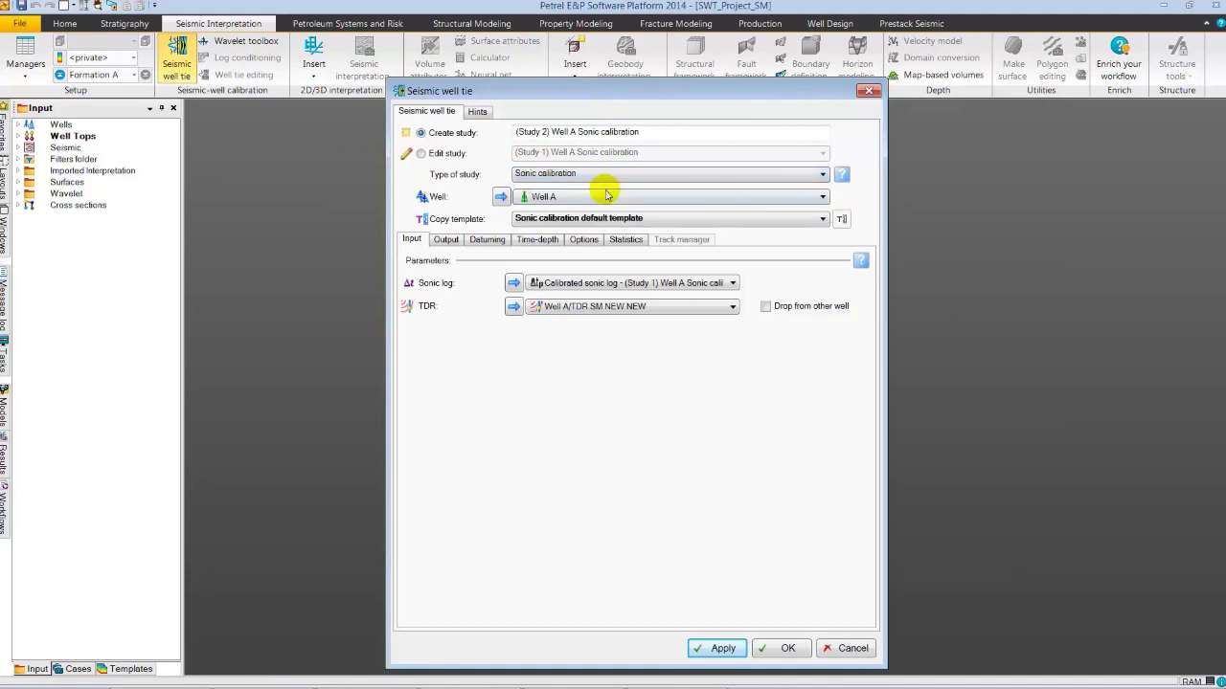
Edit the existing Well A sonic calibration study with Sonic_Despike as the sonic log
left_click(420, 154)
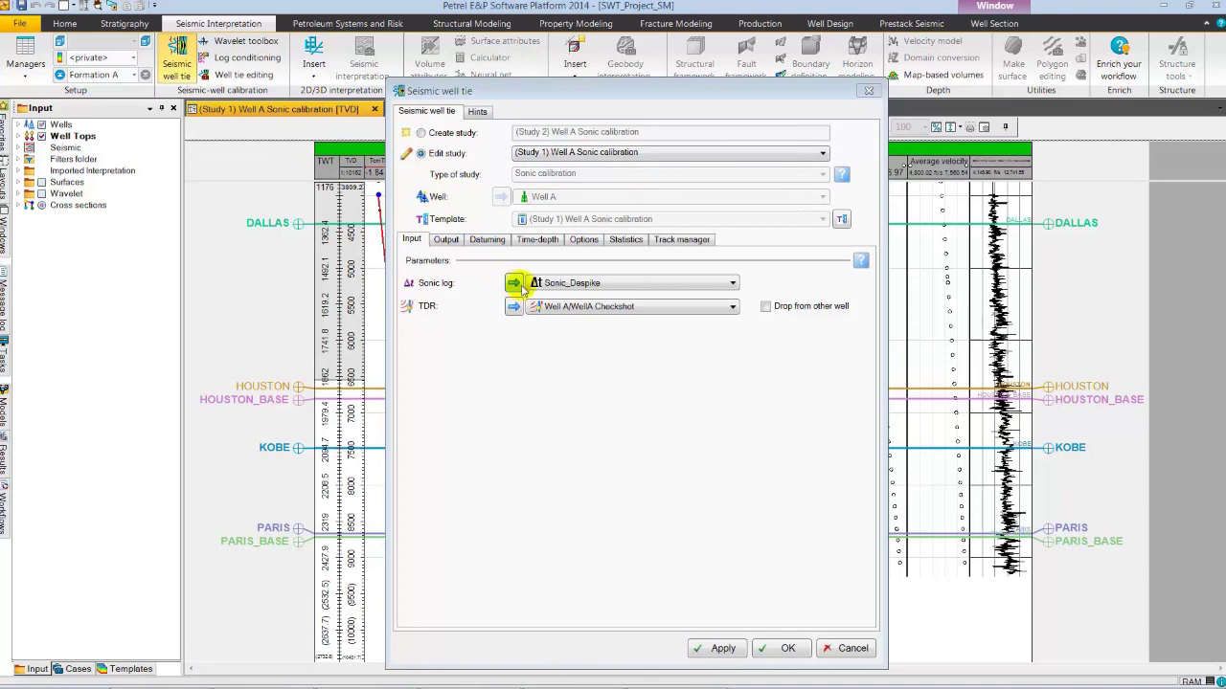
left_click(549, 288)
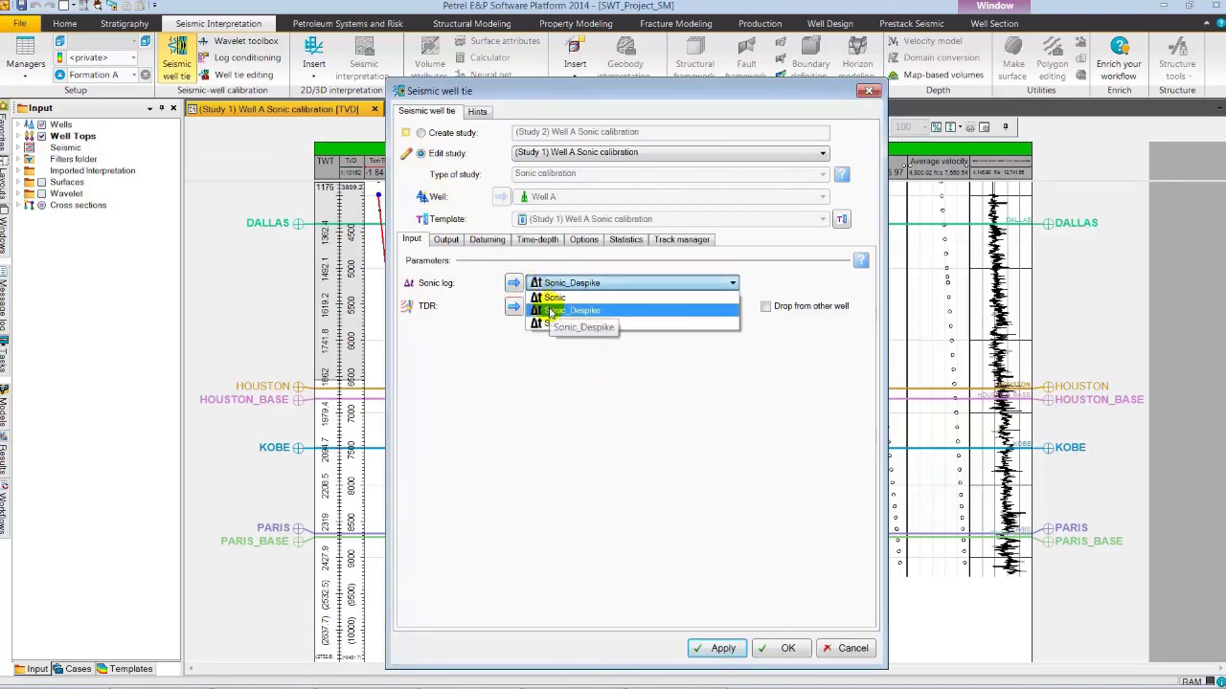
left_click(550, 311)
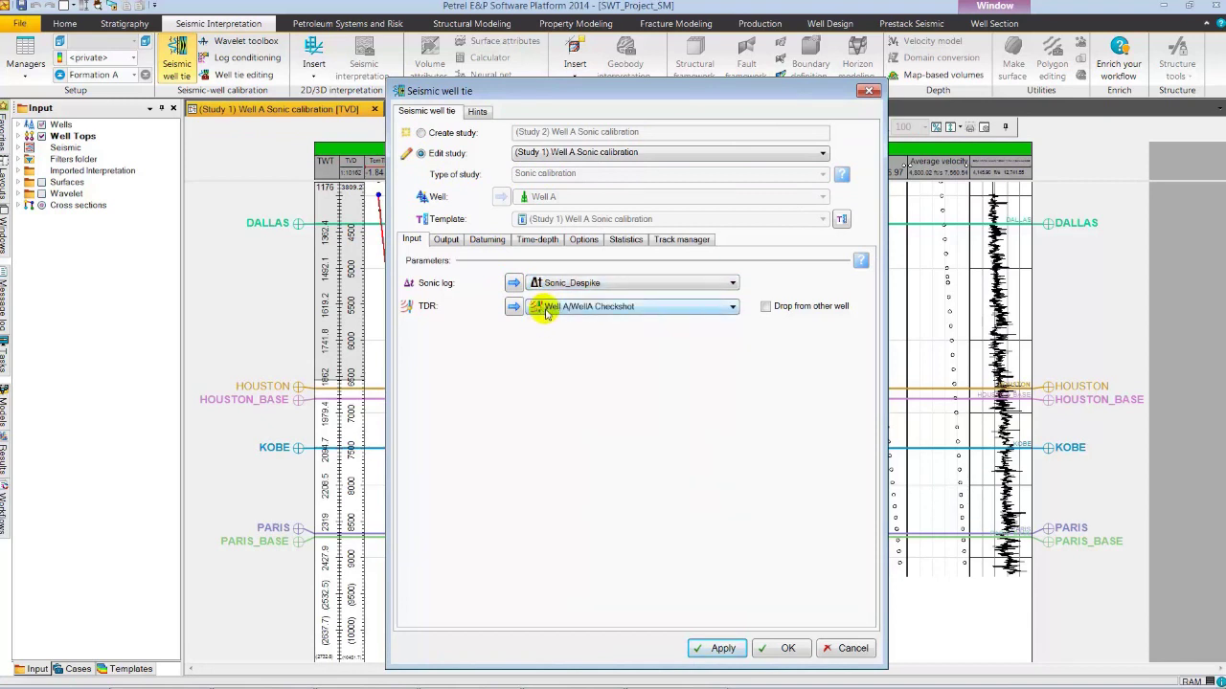
Hide the Input average velocity and Input TWT picked tracks, then apply the study
left_click(670, 247)
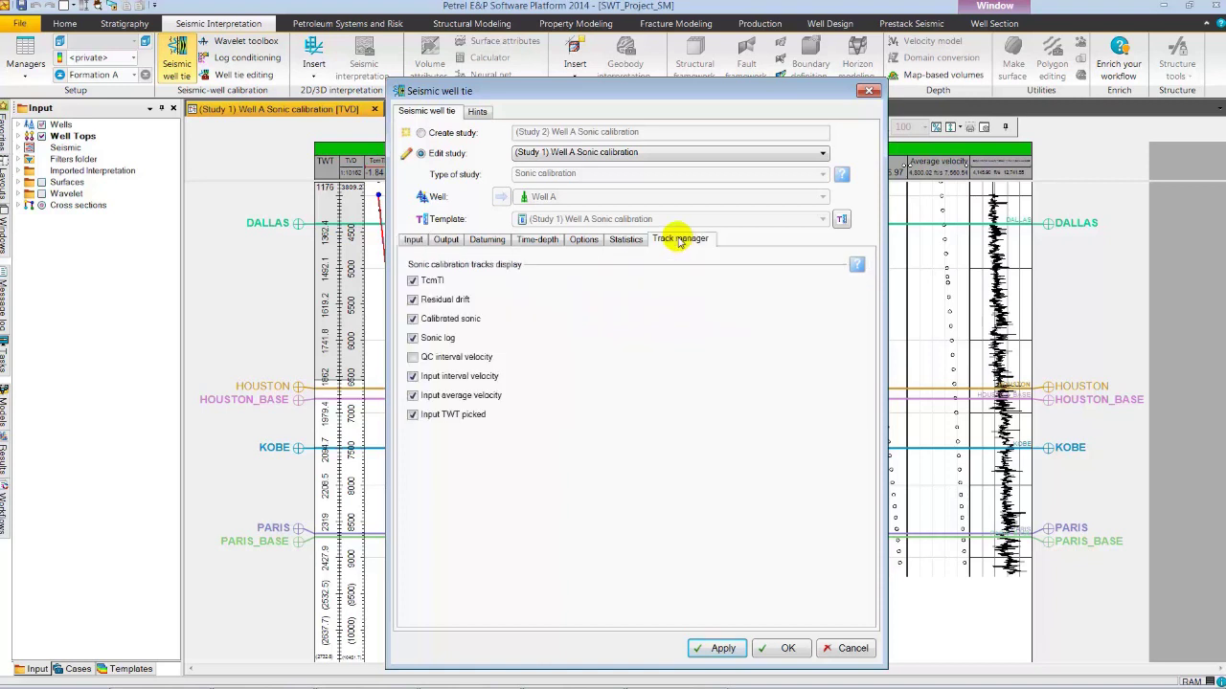
left_click(432, 398)
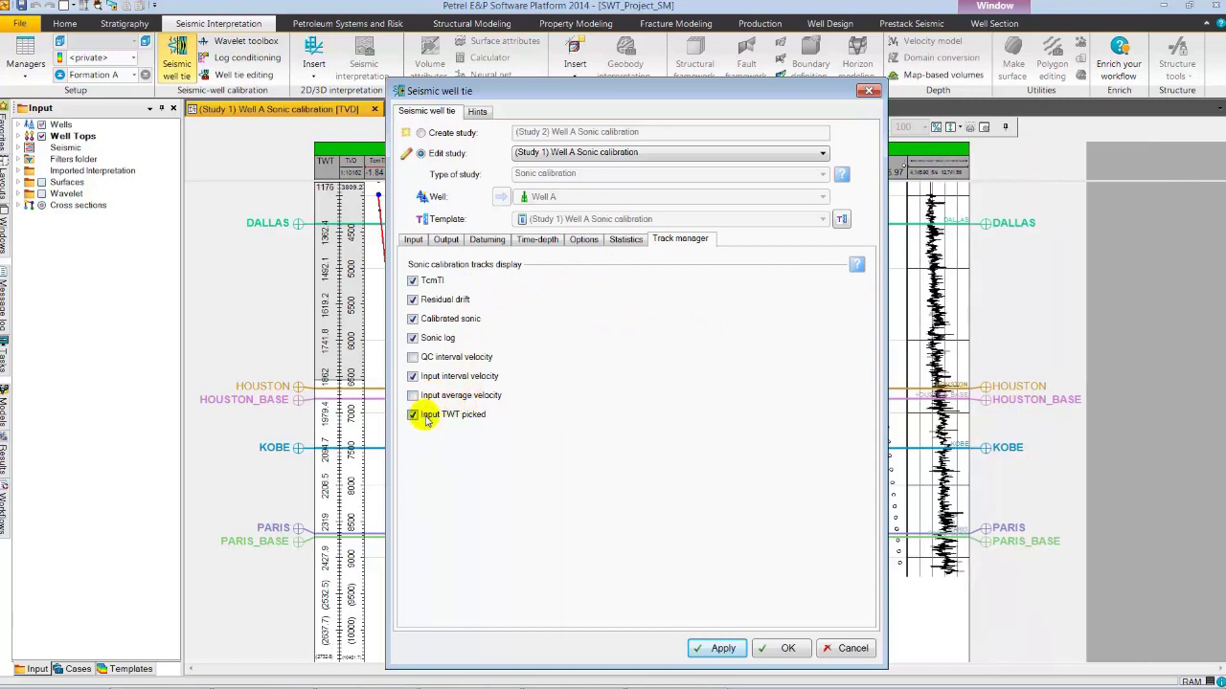
left_click(426, 419)
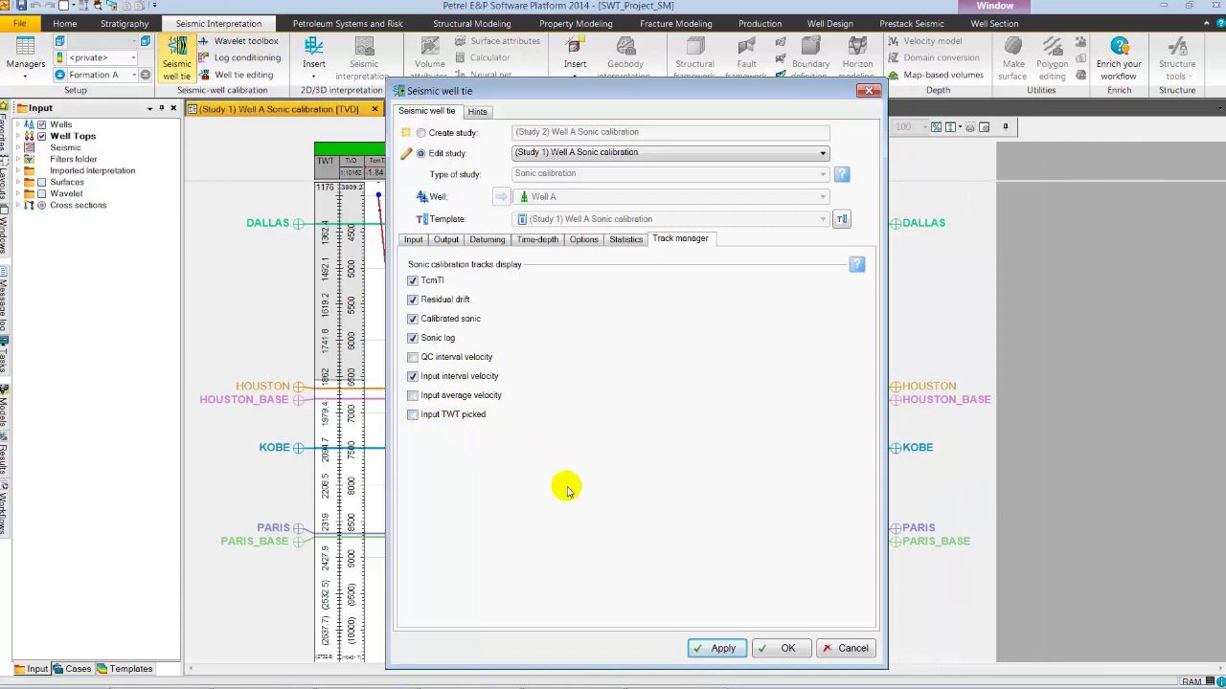
left_click(772, 649)
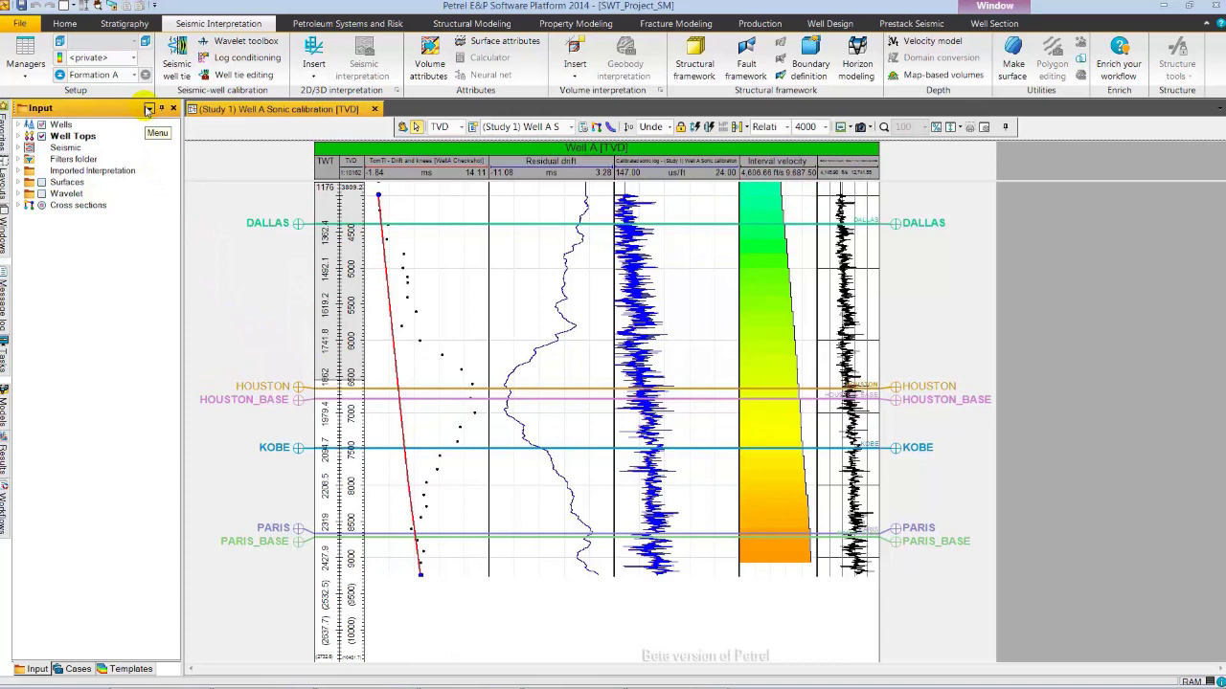
Auto-hide the Input panel and show the Seismic well tie editing tools
left_click(149, 110)
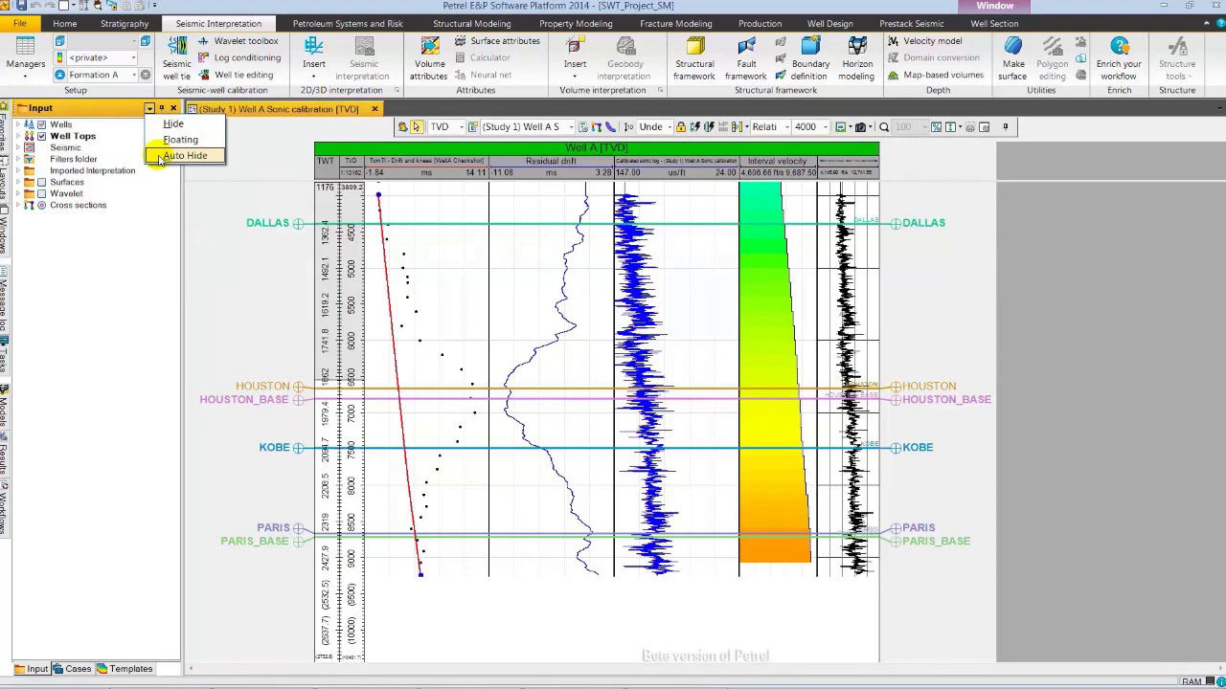
left_click(158, 158)
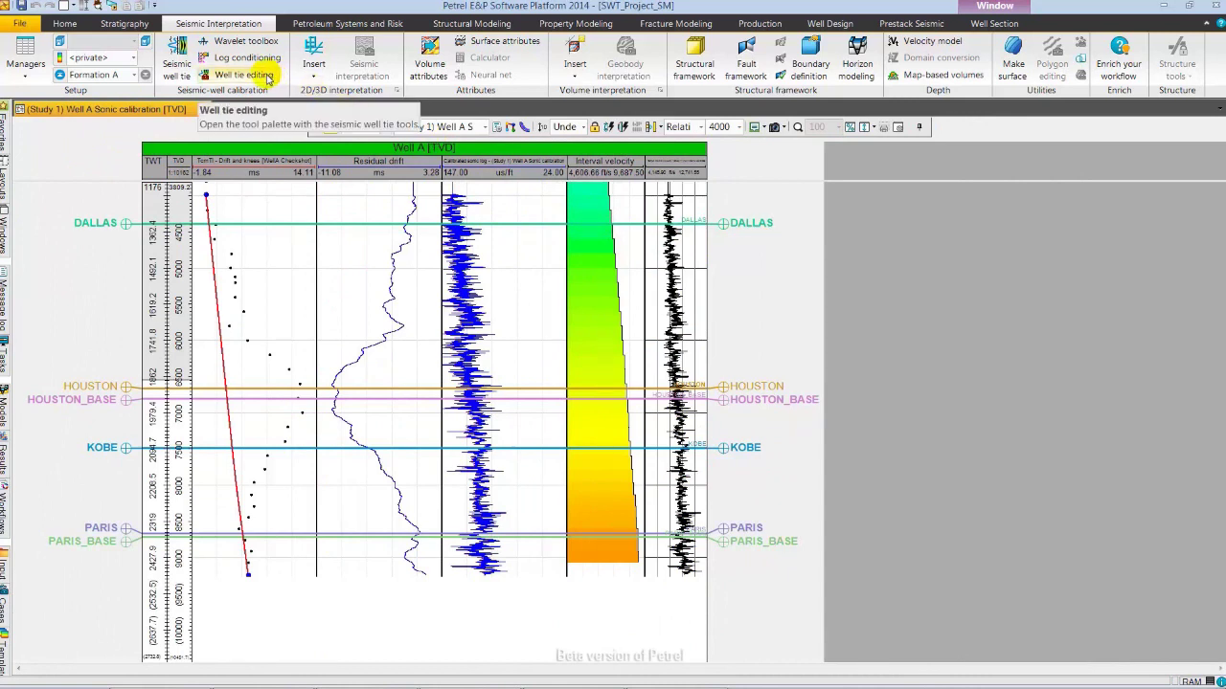
left_click(269, 81)
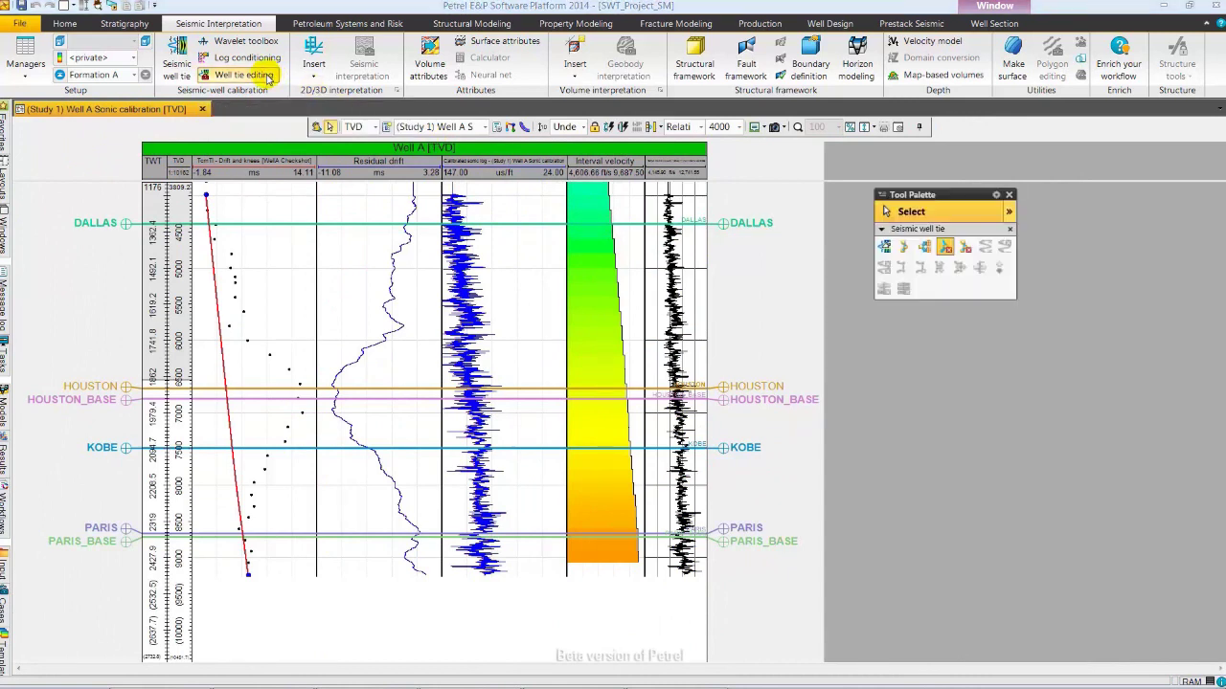
Add the X-section editing tools to the palette and create drift knees at the well markers
left_click(883, 197)
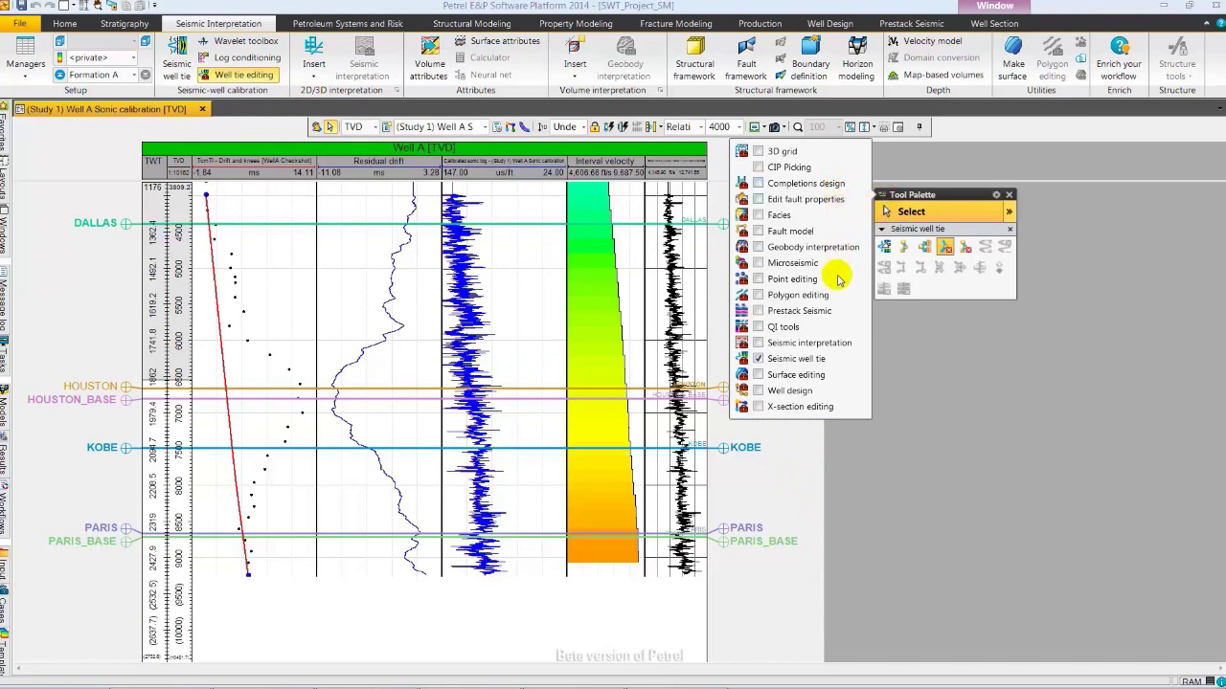
left_click(758, 407)
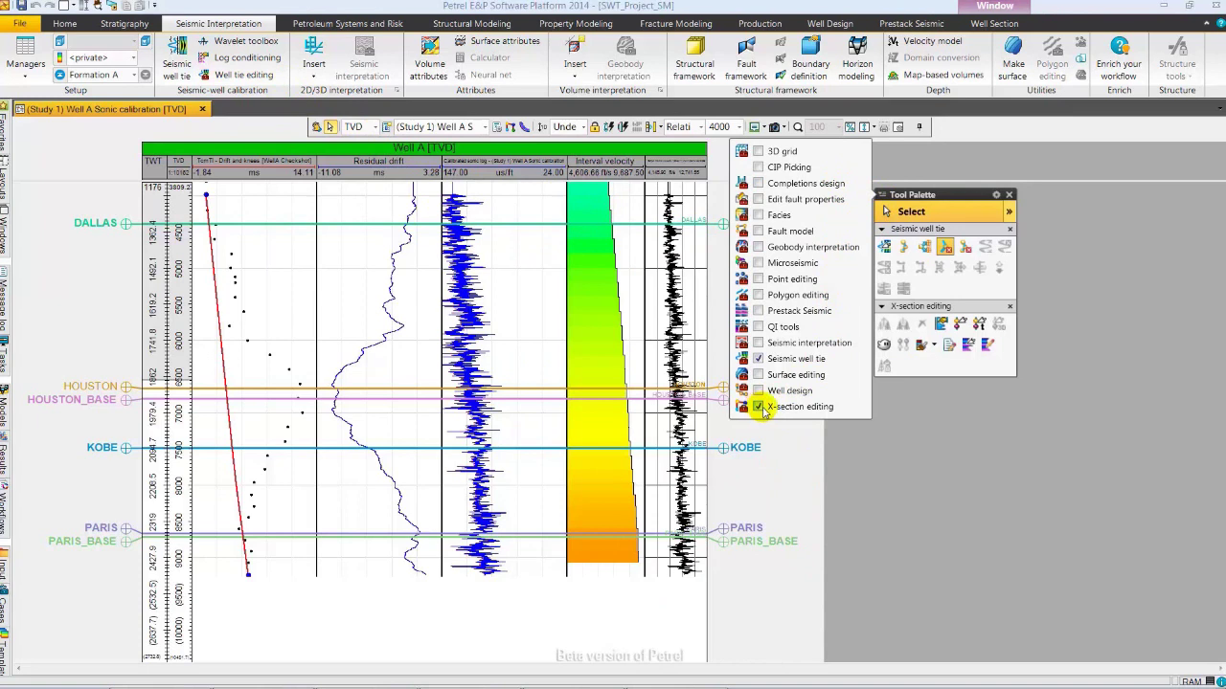
left_click(914, 216)
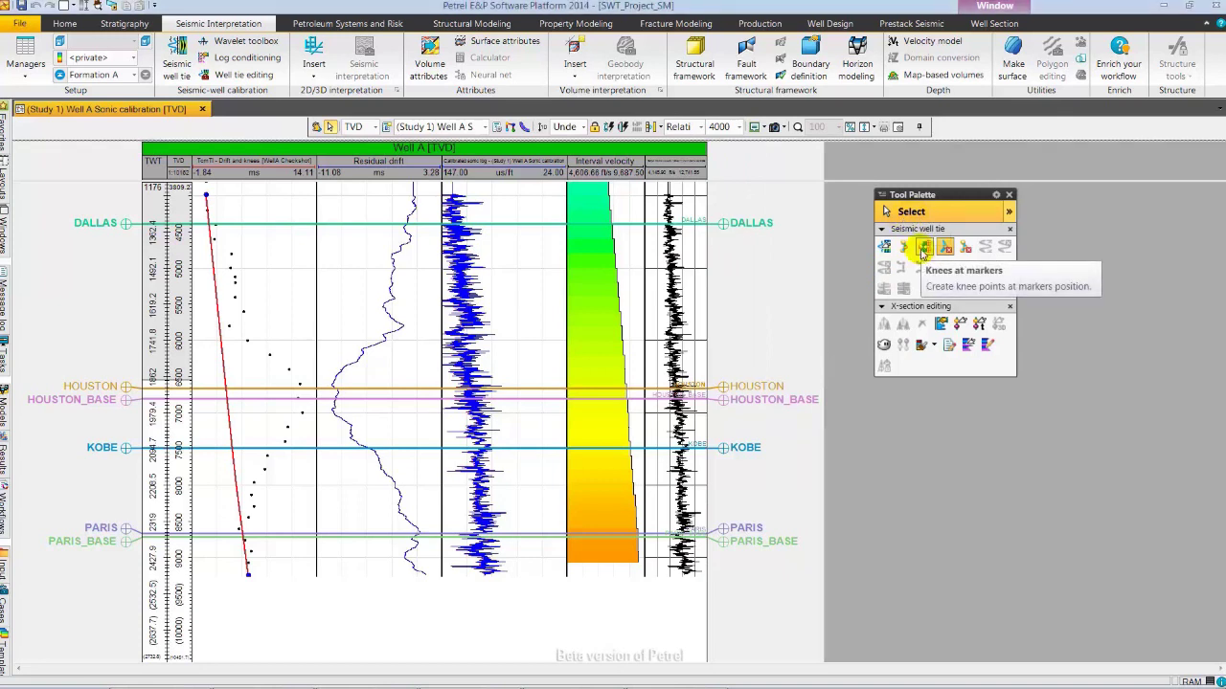
left_click(923, 248)
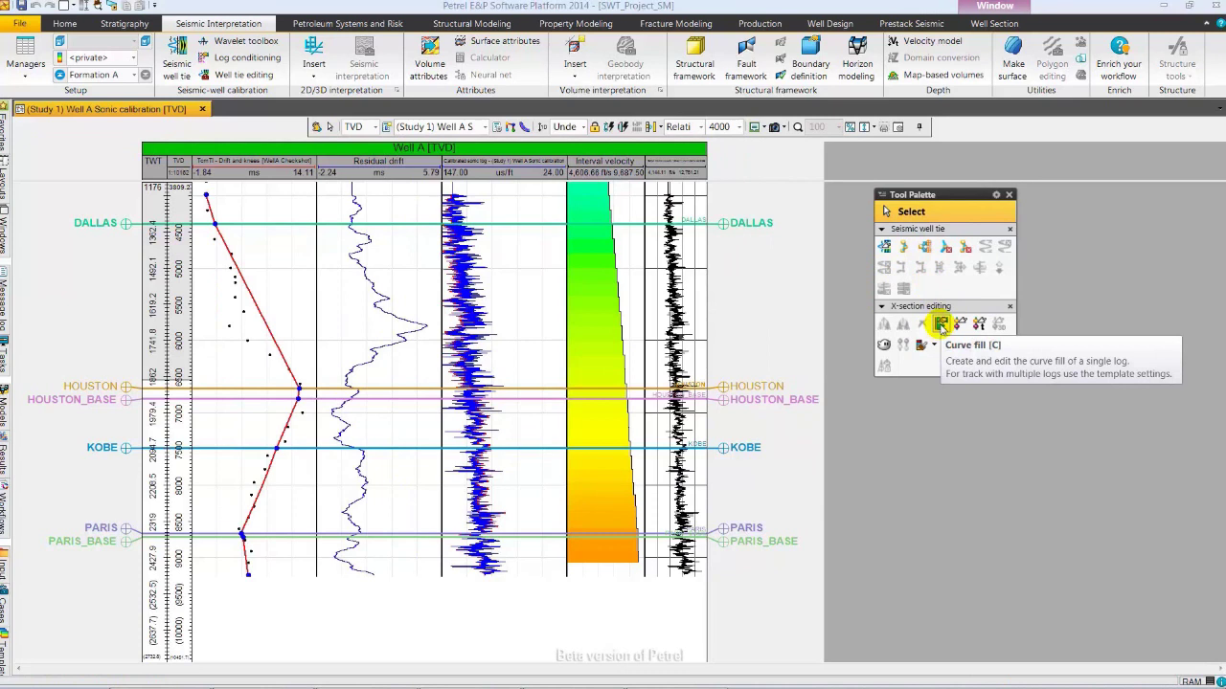
Curve-fill the rightmost log track and drag the DALLAS drift knee to the right
left_click(942, 325)
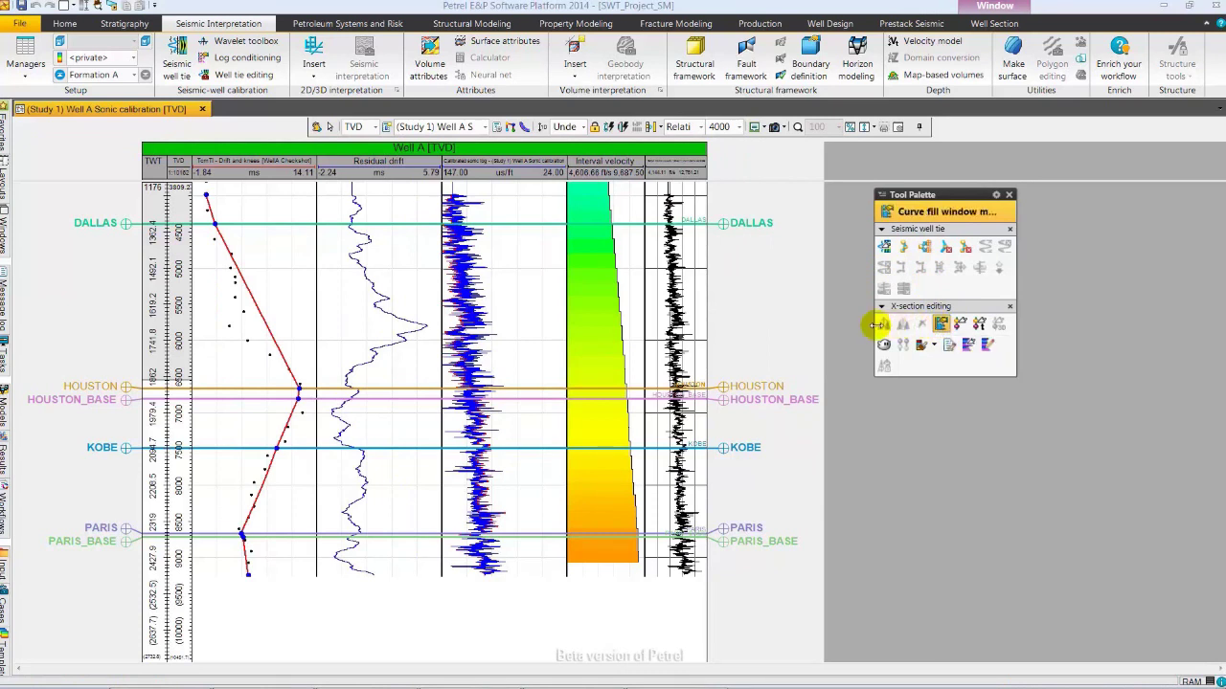
left_click(660, 367)
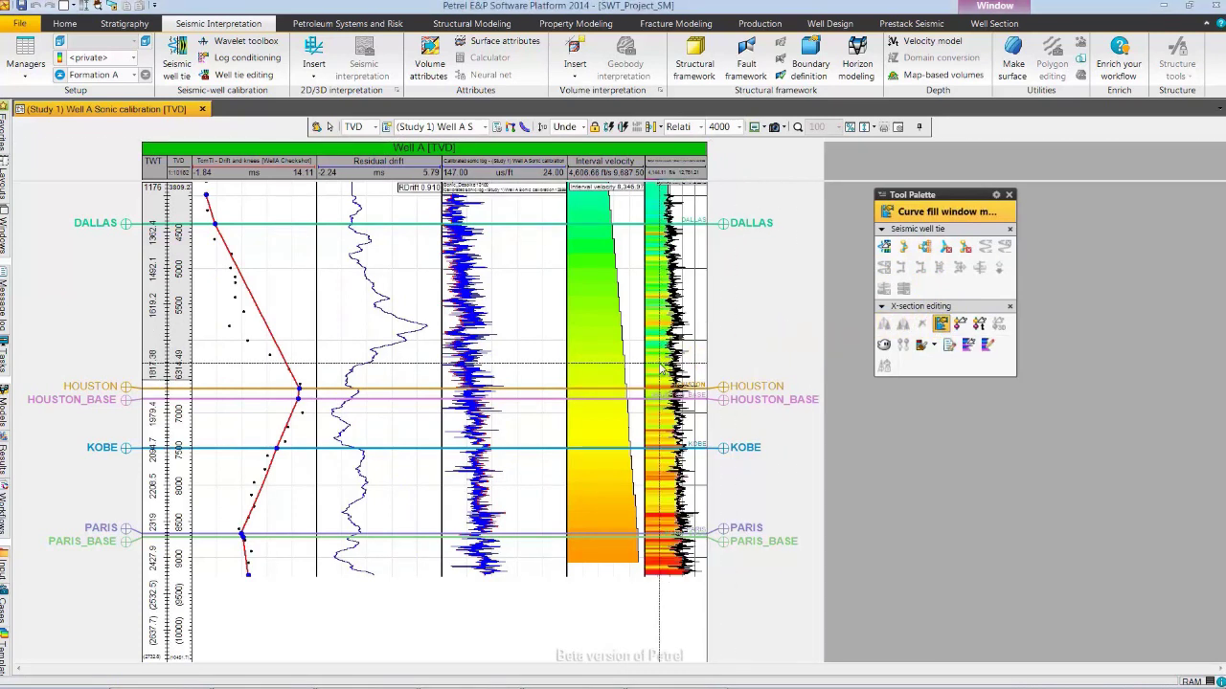
left_click(885, 247)
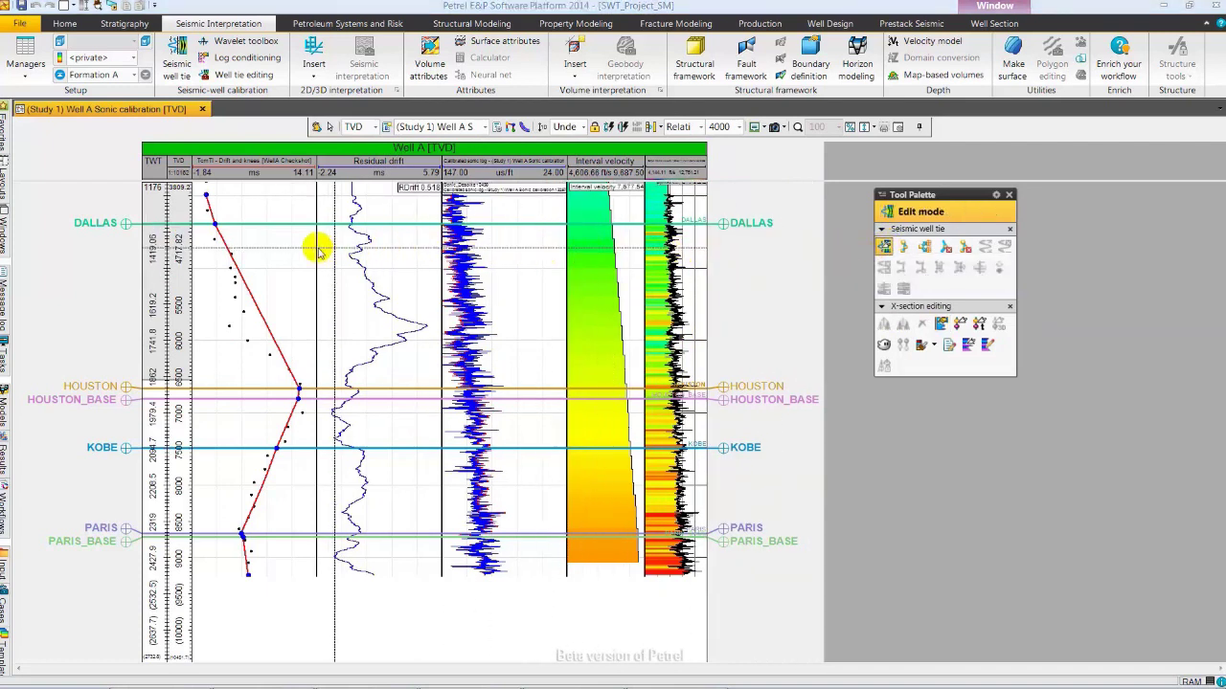
left_click(217, 226)
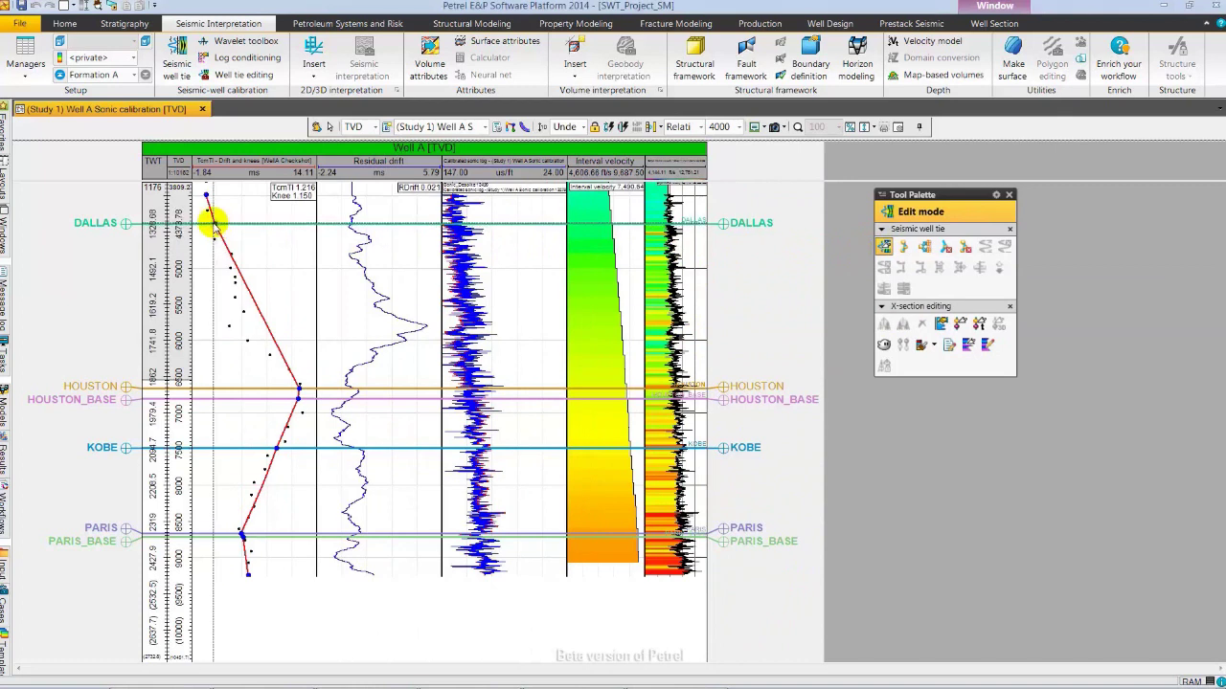
left_click_drag(213, 222, 233, 219)
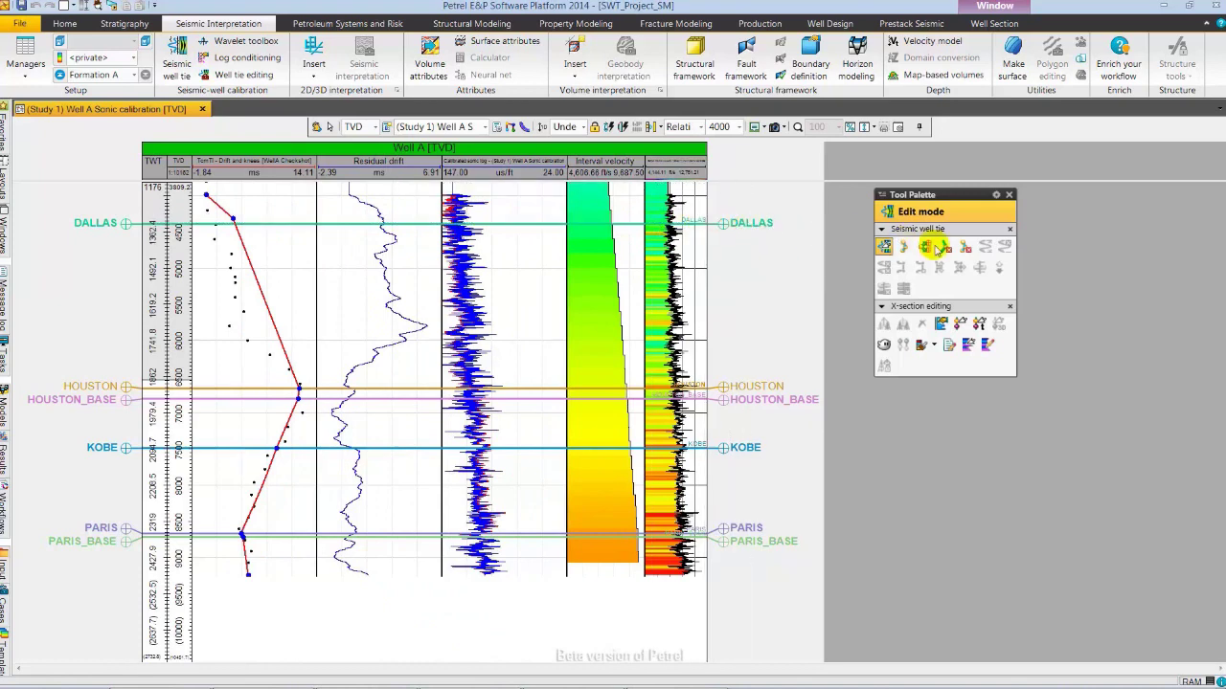
Delete the upper drift knee, then delete all remaining knee points
left_click(941, 249)
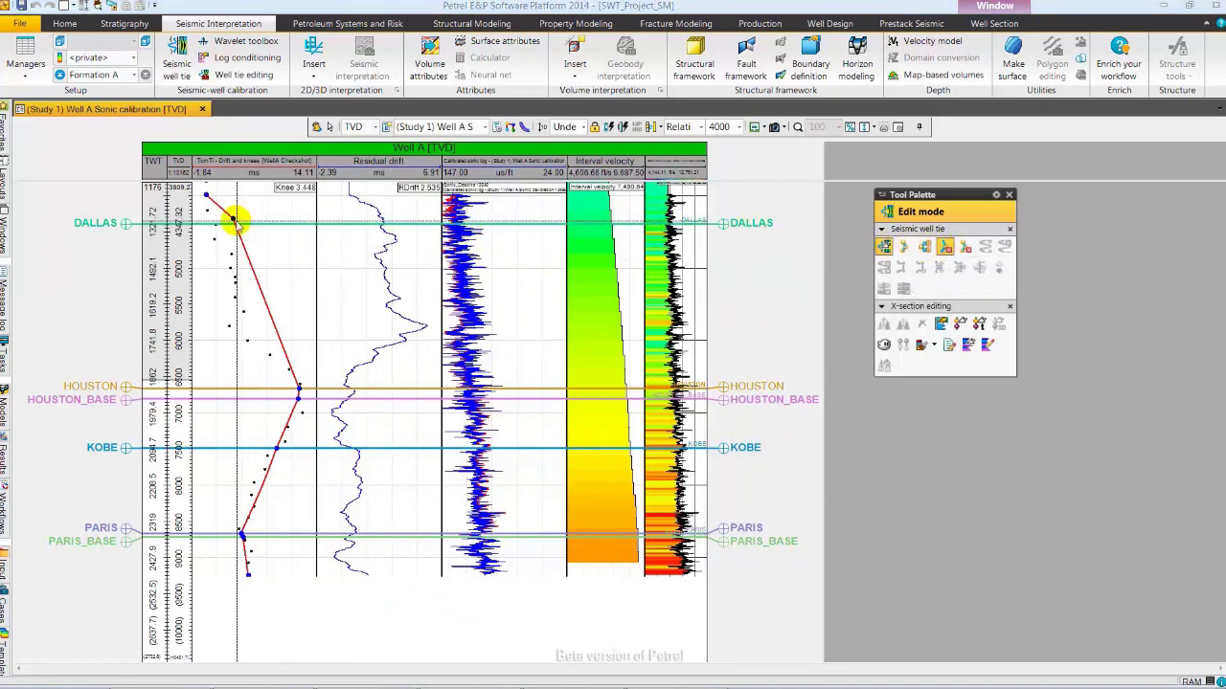
left_click(234, 220)
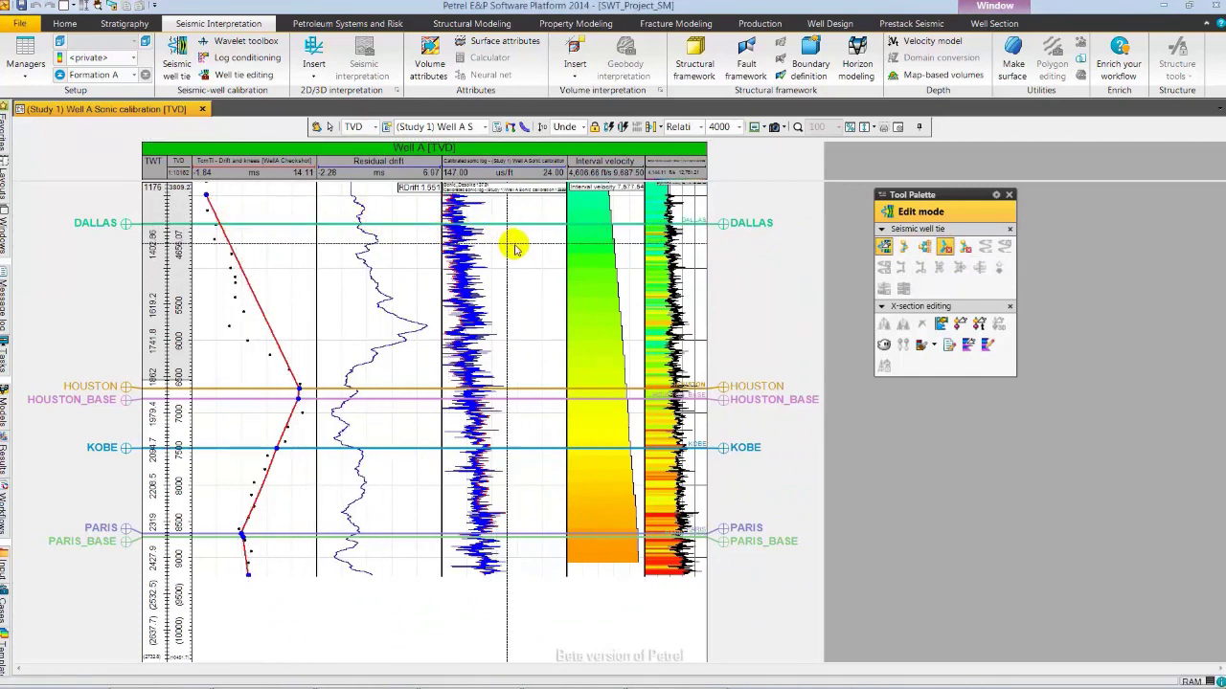
left_click(966, 248)
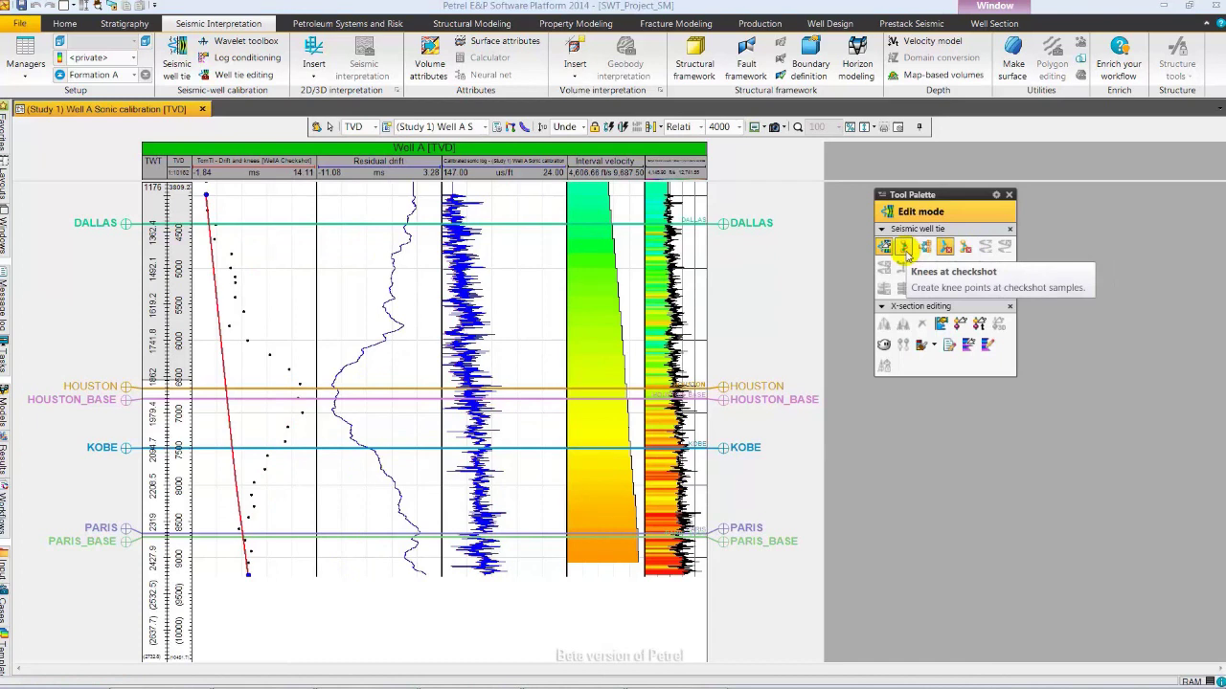
Add knees at checkshot samples and drag drift knees near HOUSTON and the log base (about 5.384 ms)
left_click(906, 251)
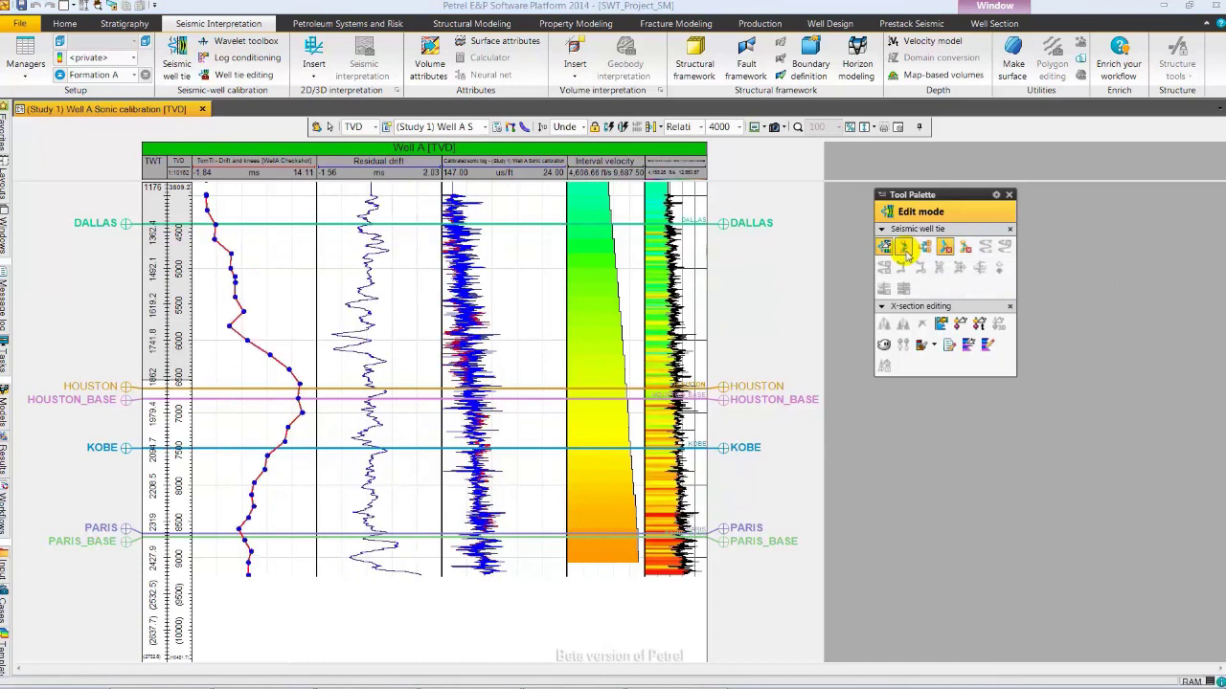
left_click(884, 246)
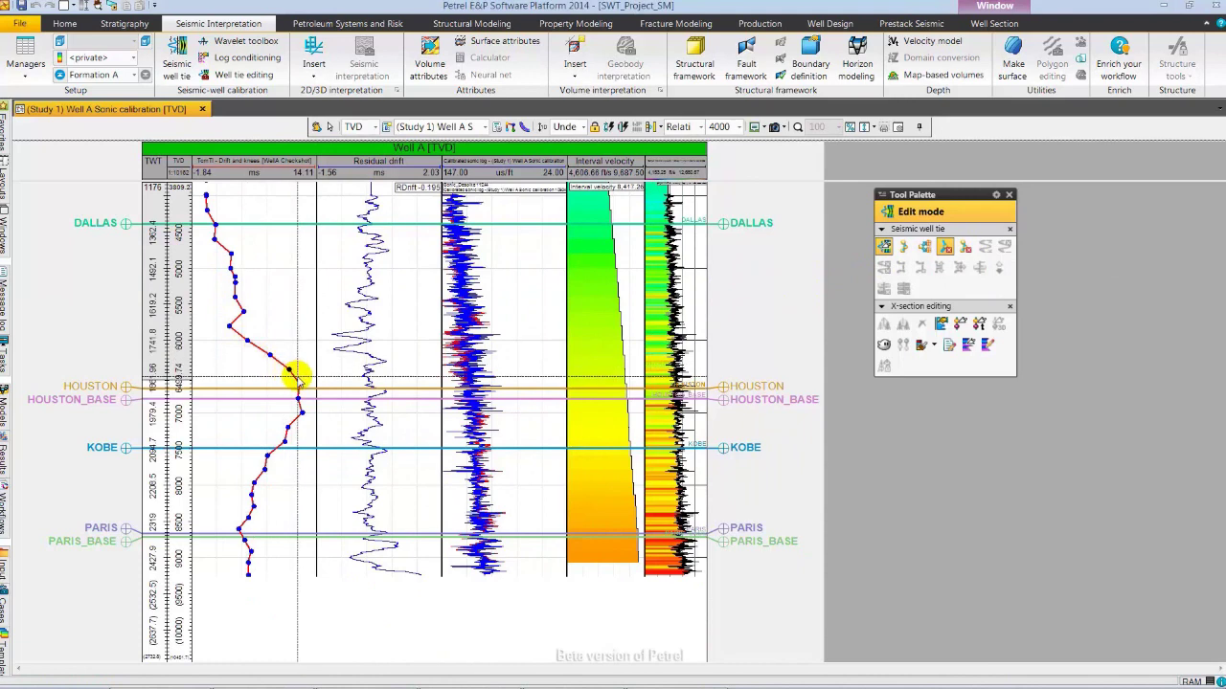
mouse_move(298, 379)
left_mouse_down()
mouse_move(293, 370)
mouse_move(320, 383)
left_mouse_up()
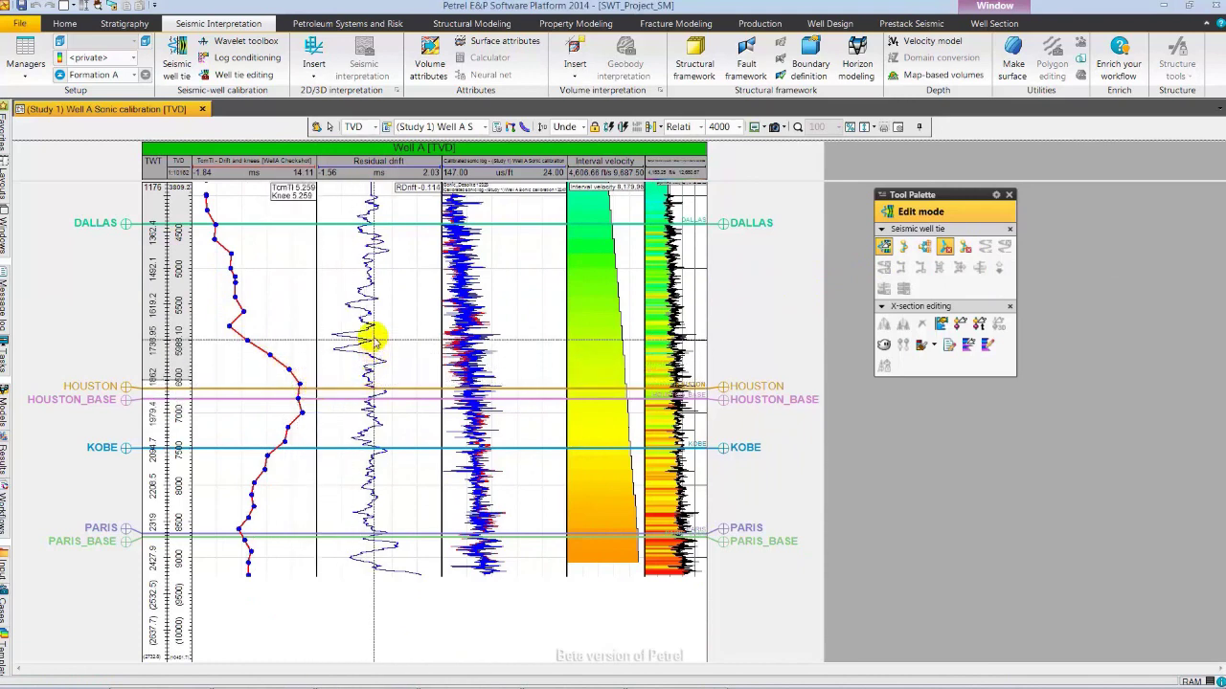
mouse_move(374, 340)
left_mouse_down()
mouse_move(367, 265)
mouse_move(369, 345)
mouse_move(474, 340)
mouse_move(465, 353)
mouse_move(459, 331)
mouse_move(466, 370)
mouse_move(661, 354)
mouse_move(676, 570)
left_mouse_up()
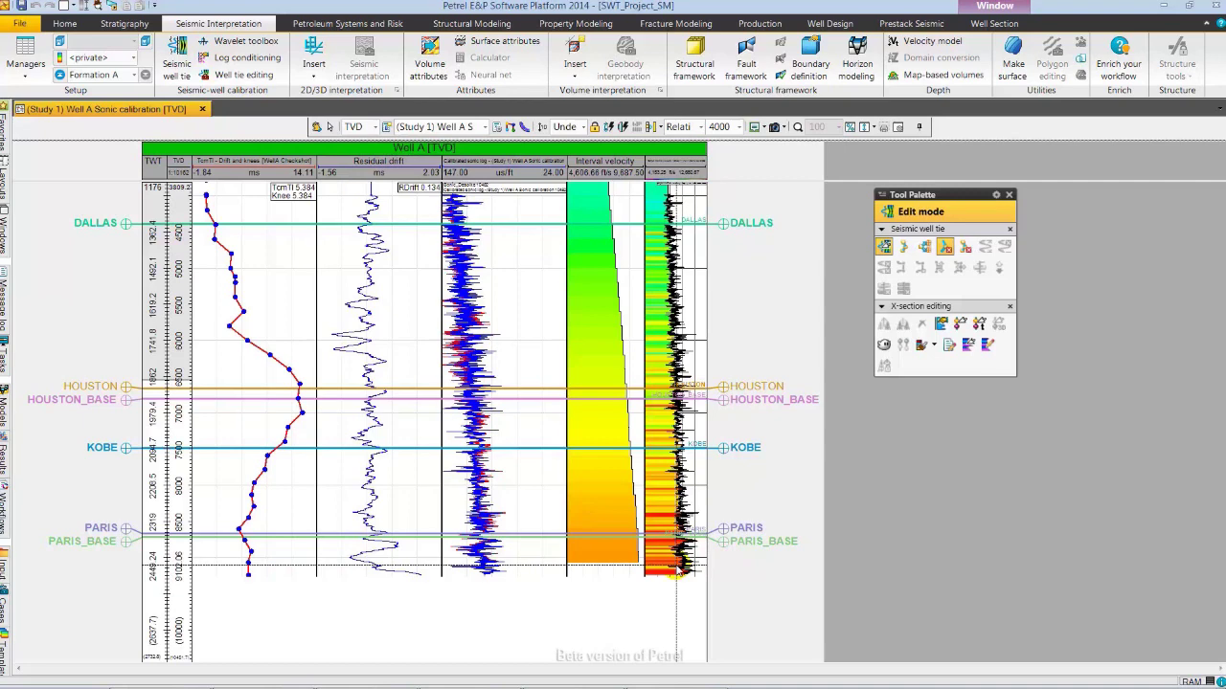
left_click_drag(676, 570, 676, 570)
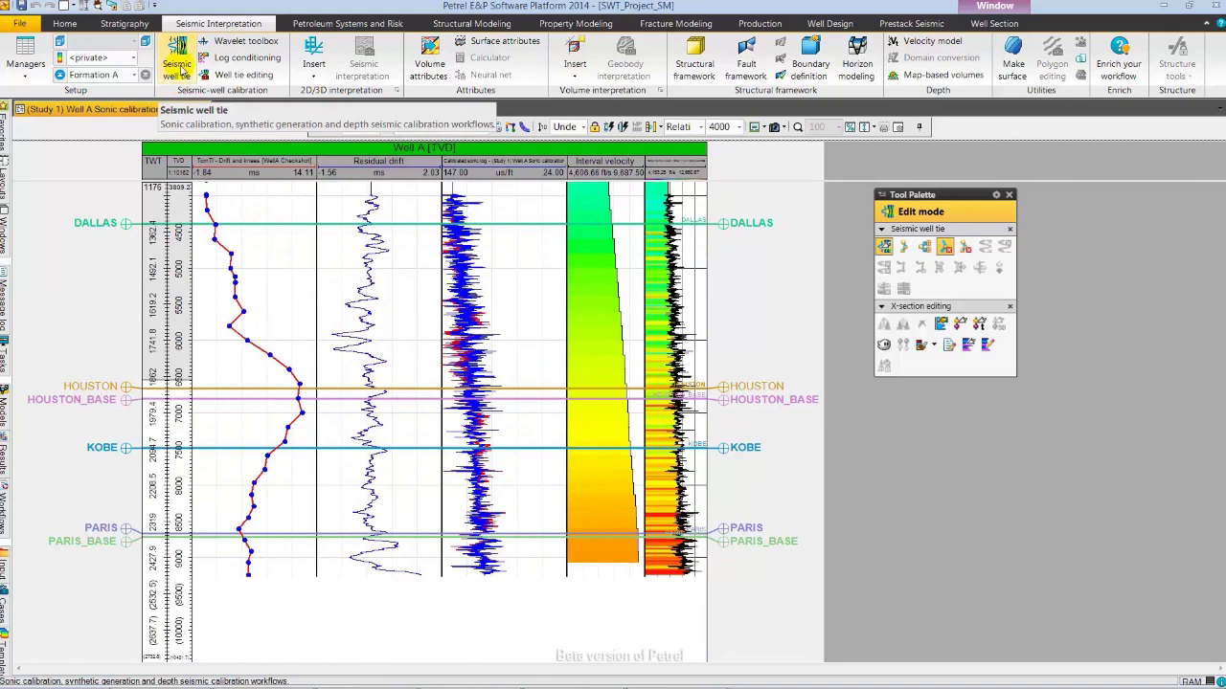
In the Seismic well tie Output settings, set the Calibrated TDR as the active TDR
left_click(180, 68)
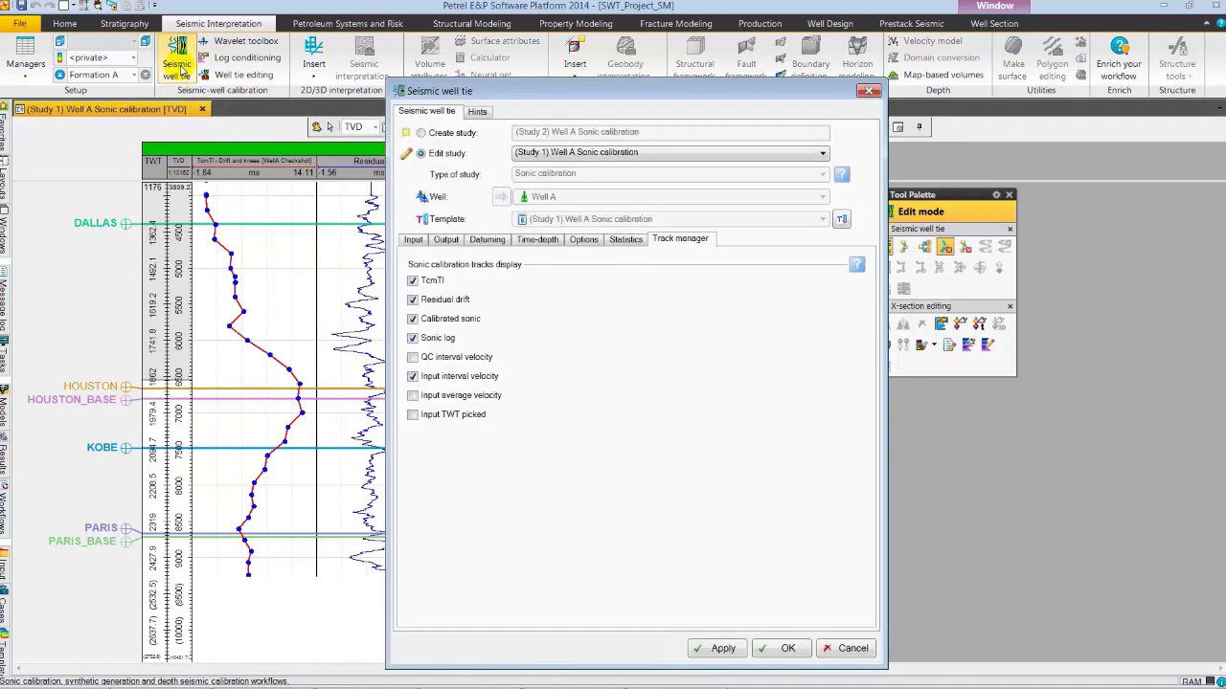
left_click(446, 240)
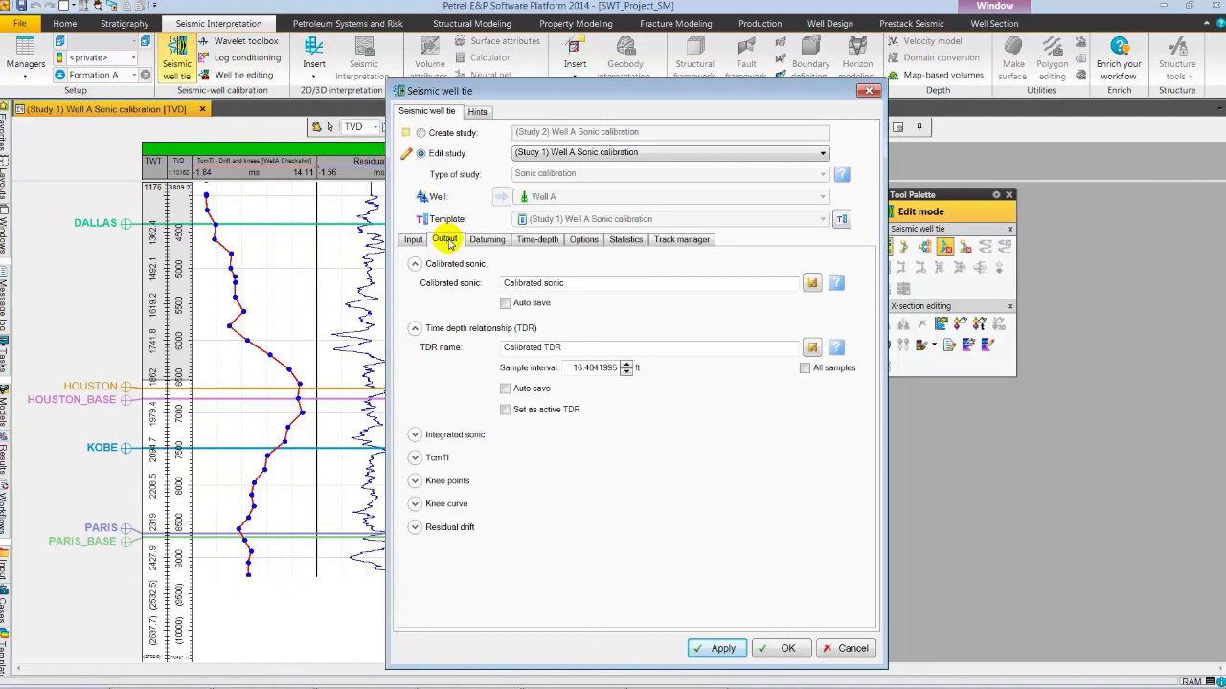
left_click(505, 410)
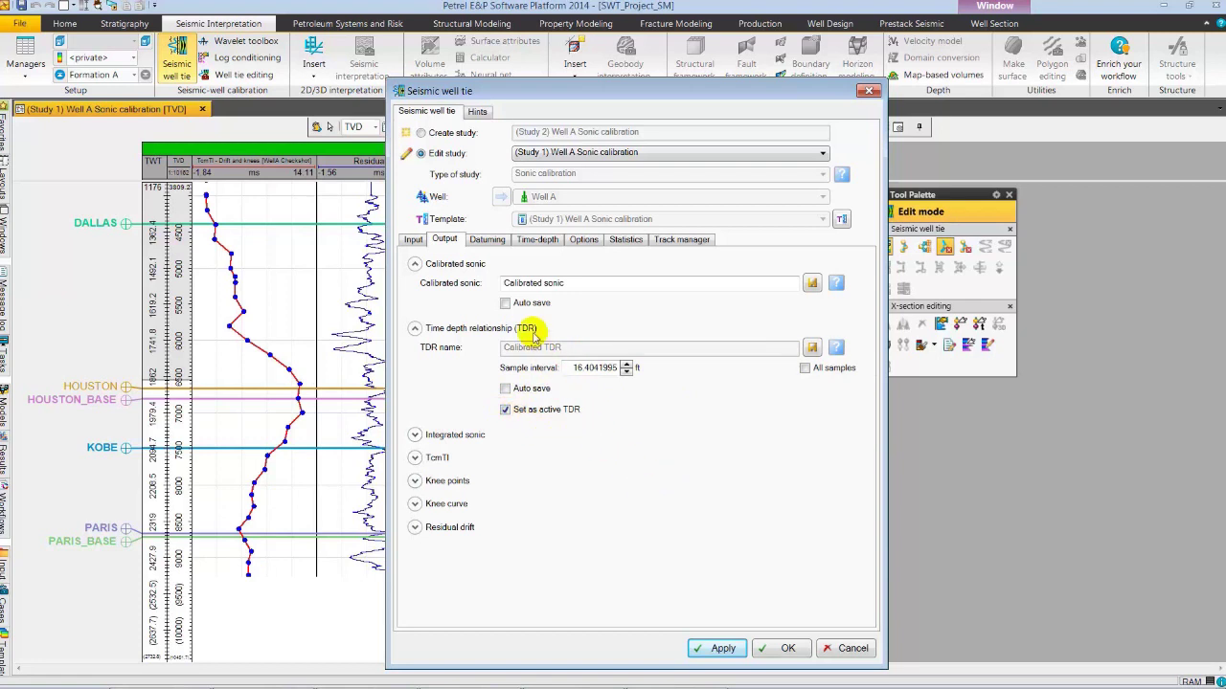
left_click(413, 239)
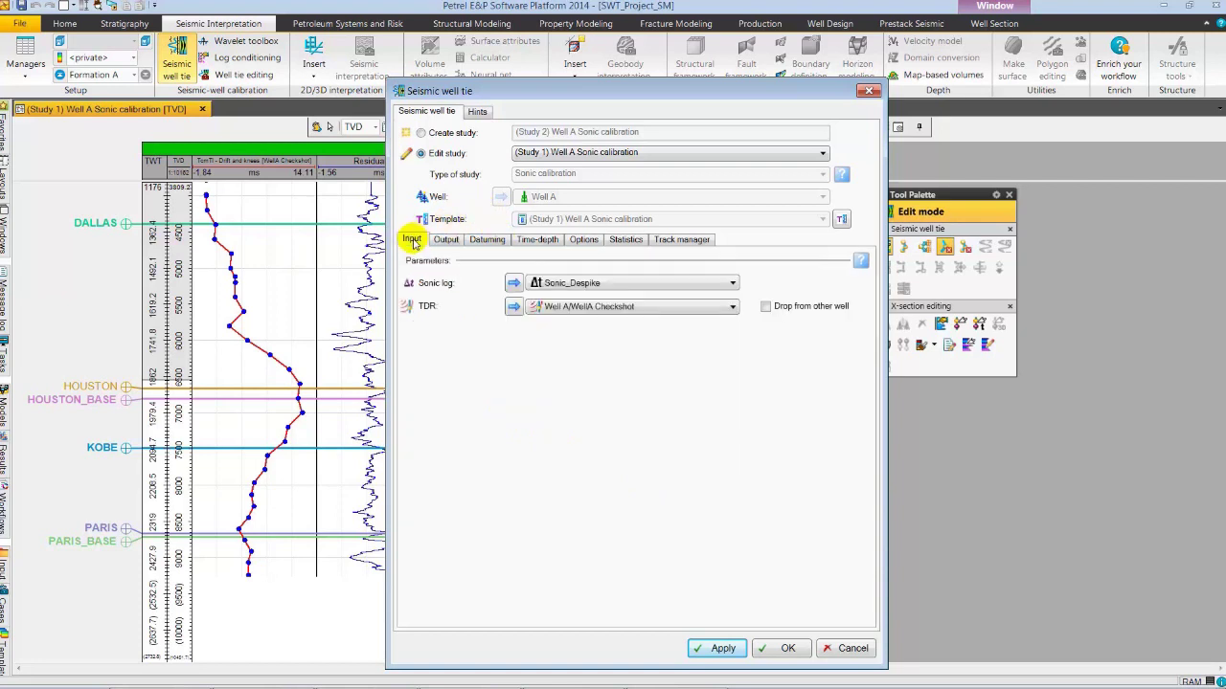
Apply the sonic calibration, switch to the Well A Synthetic generation study, and move the dialog off Inline 622
key("Return")
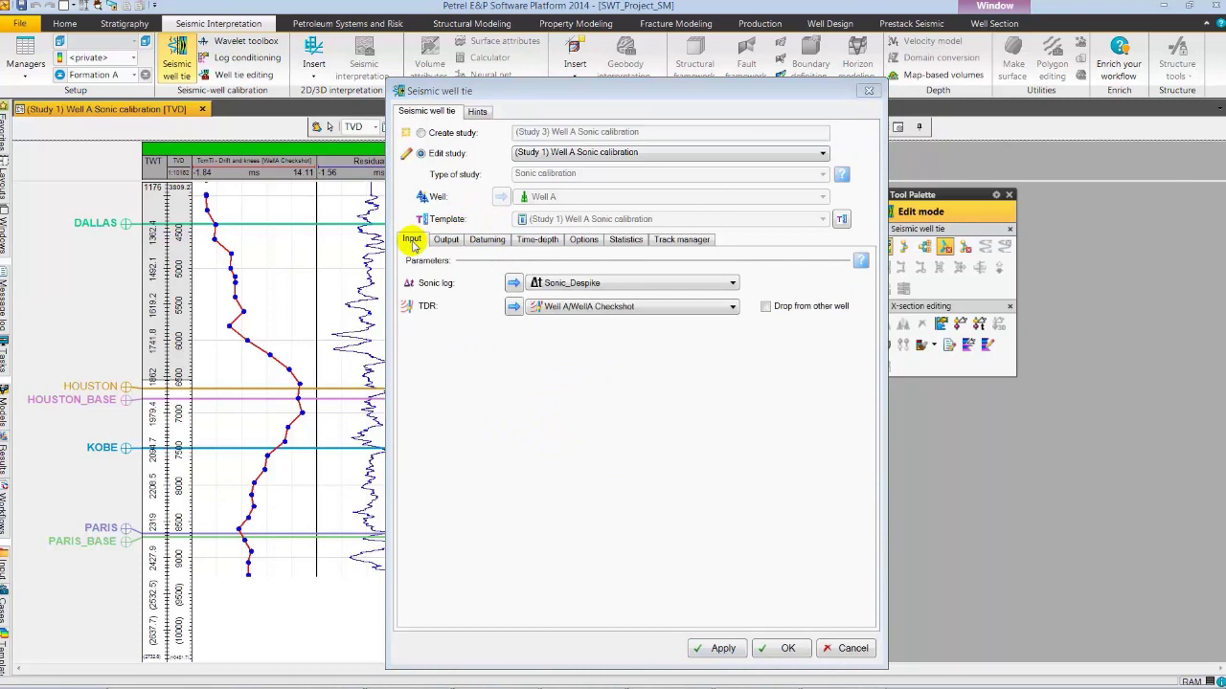
left_click(551, 157)
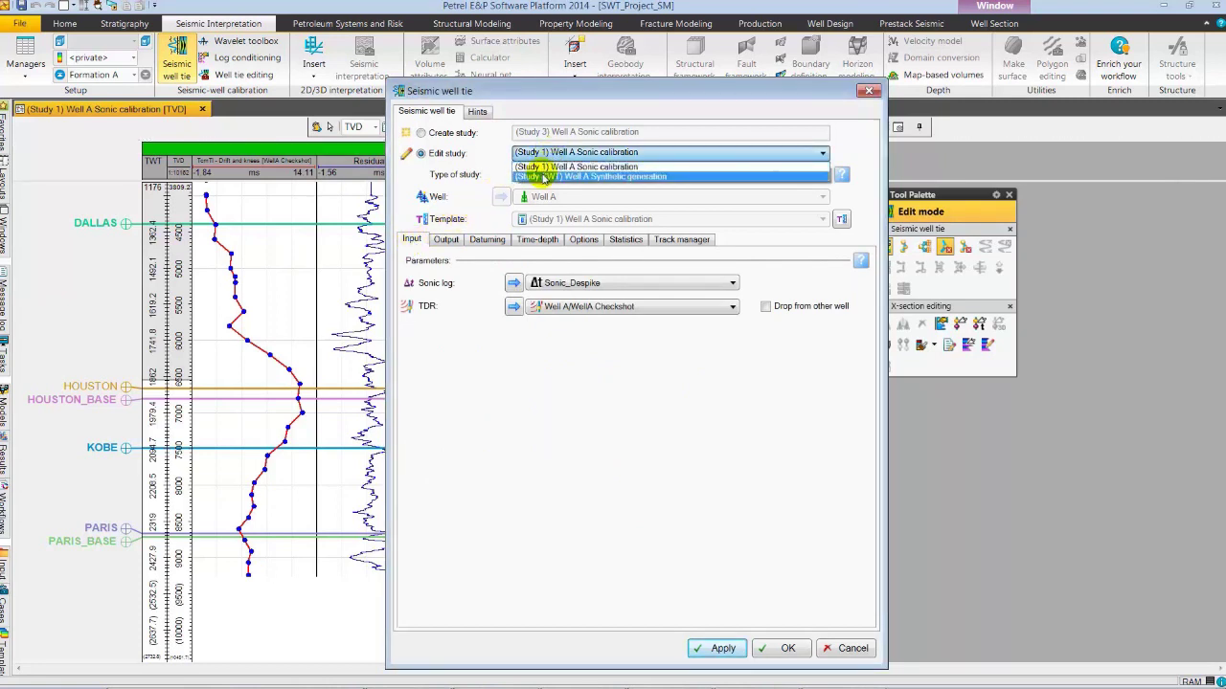
left_click(543, 177)
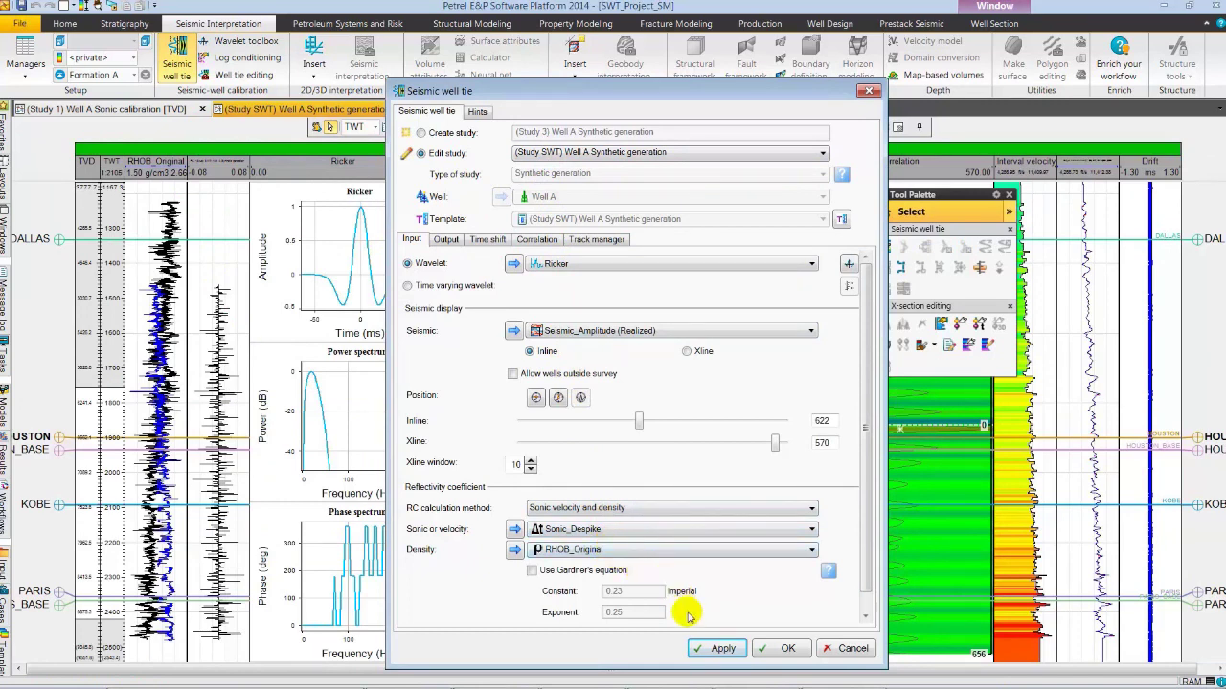
left_click(710, 654)
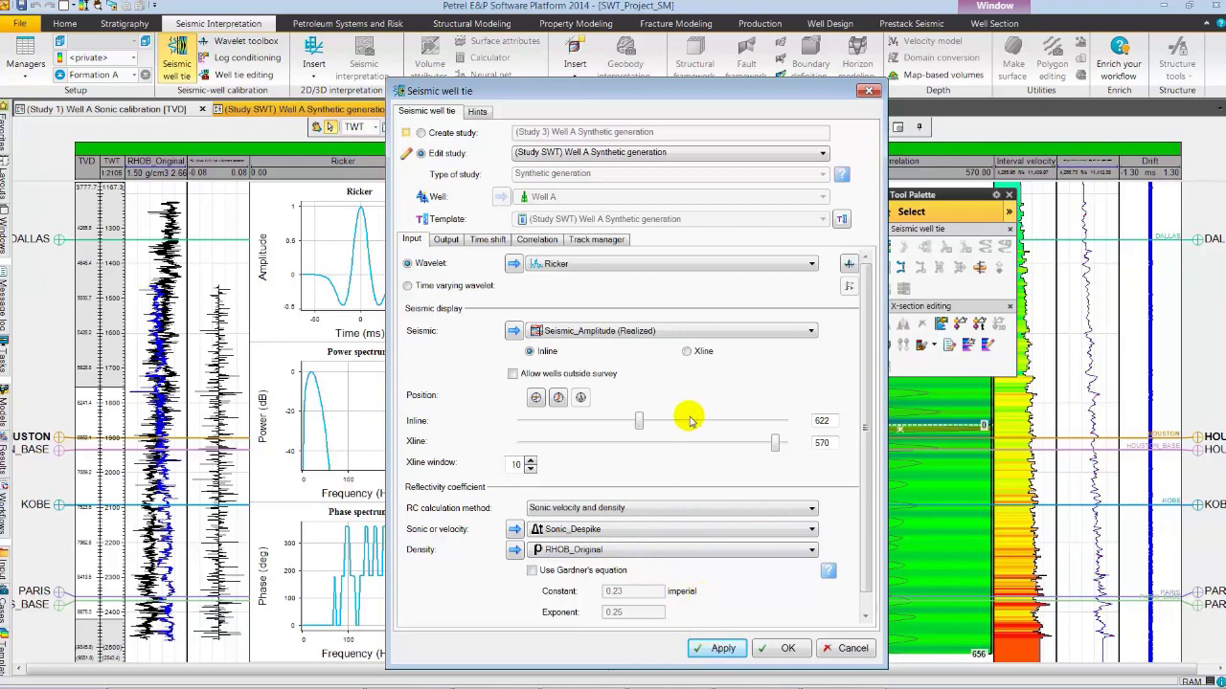
left_click_drag(689, 93, 1092, 91)
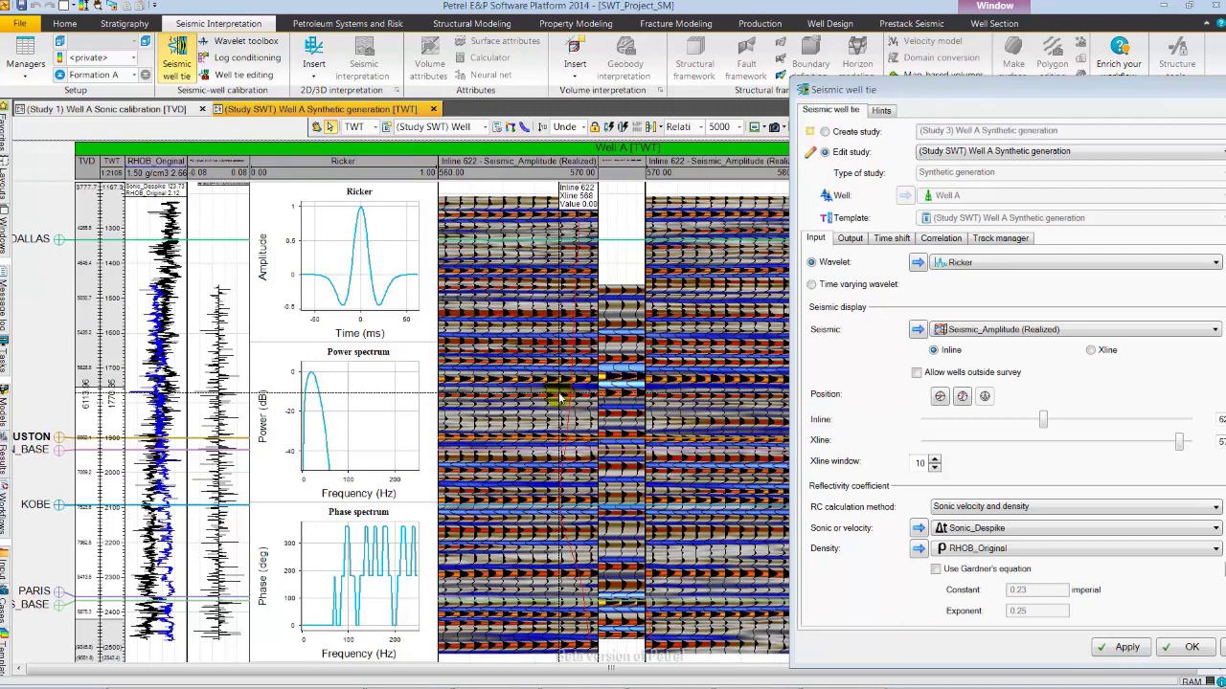
key("ctrl+i")
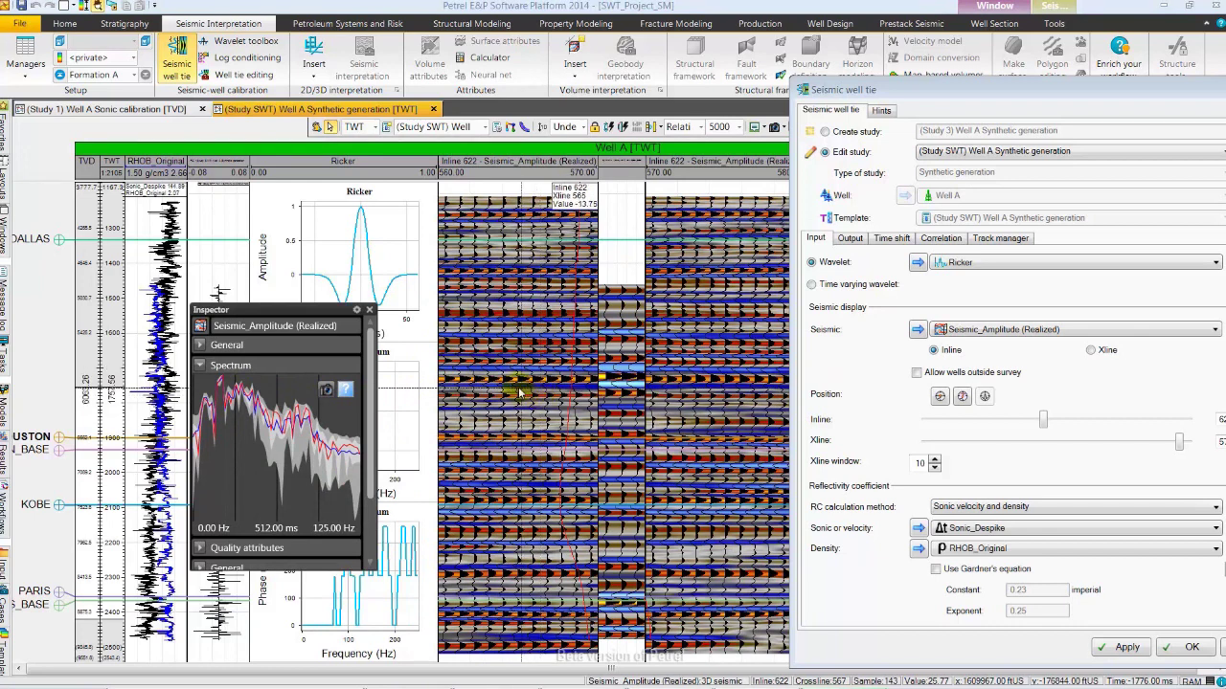
left_click(370, 313)
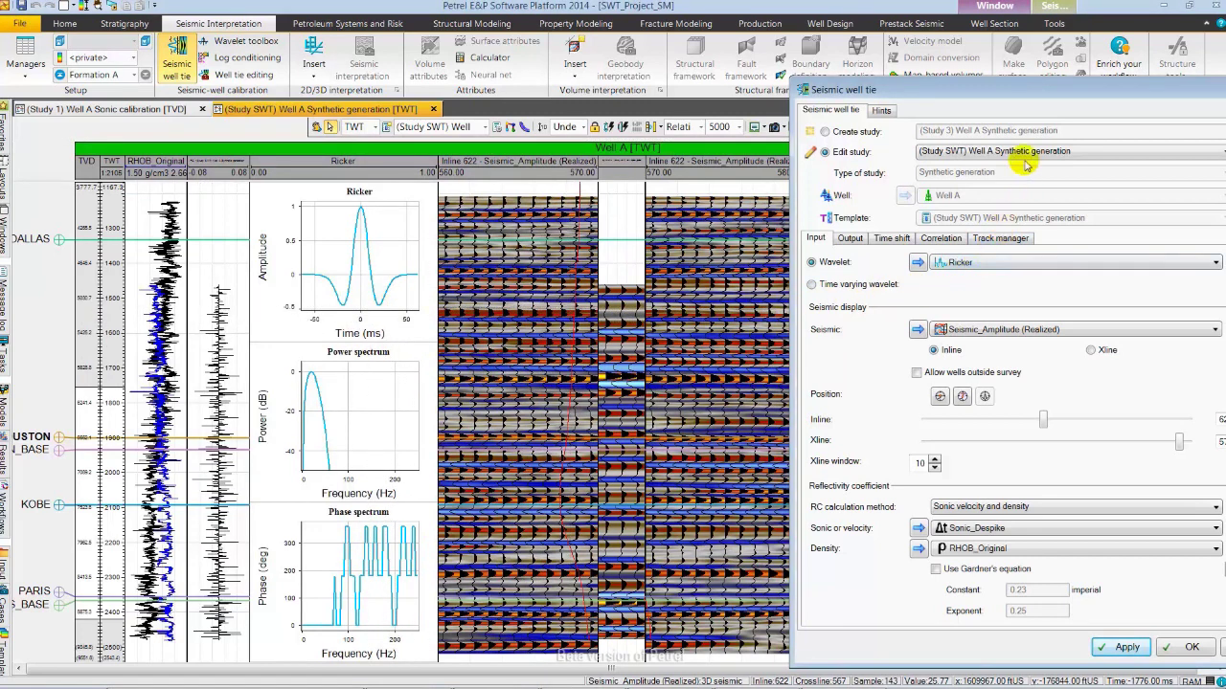
In the Wavelet toolbox, set the Ricker wavelet's central frequency to 30 Hz and confirm
left_click_drag(1055, 93, 1006, 88)
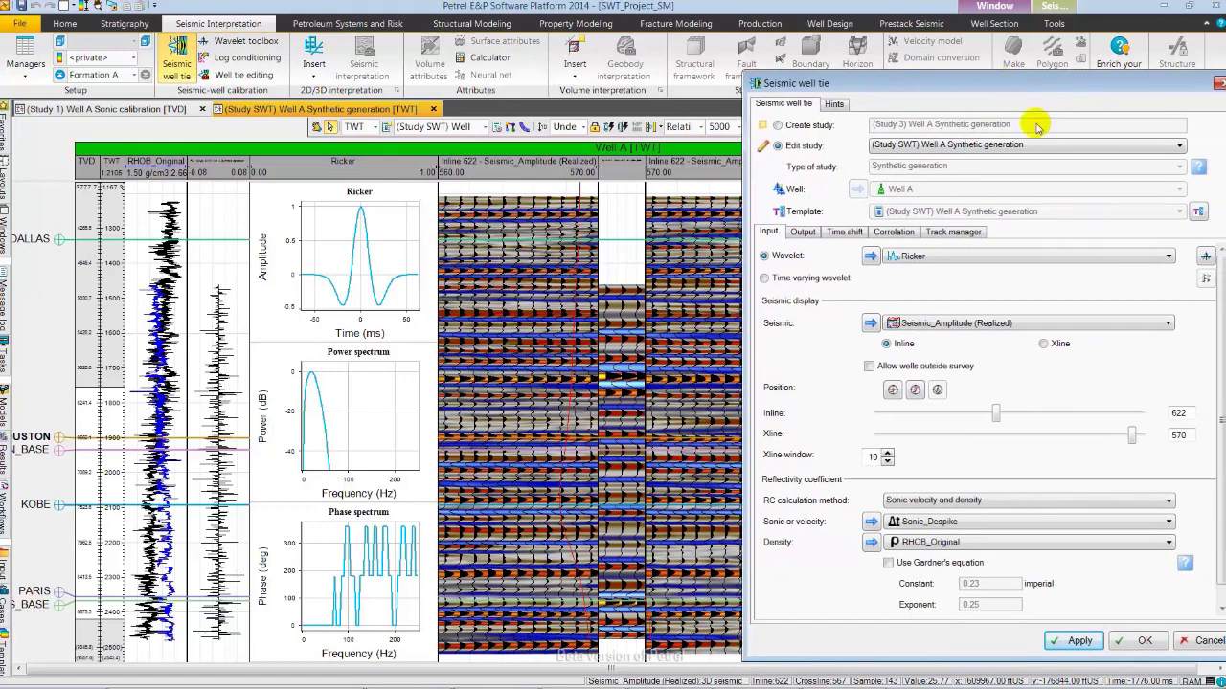
left_click(1205, 256)
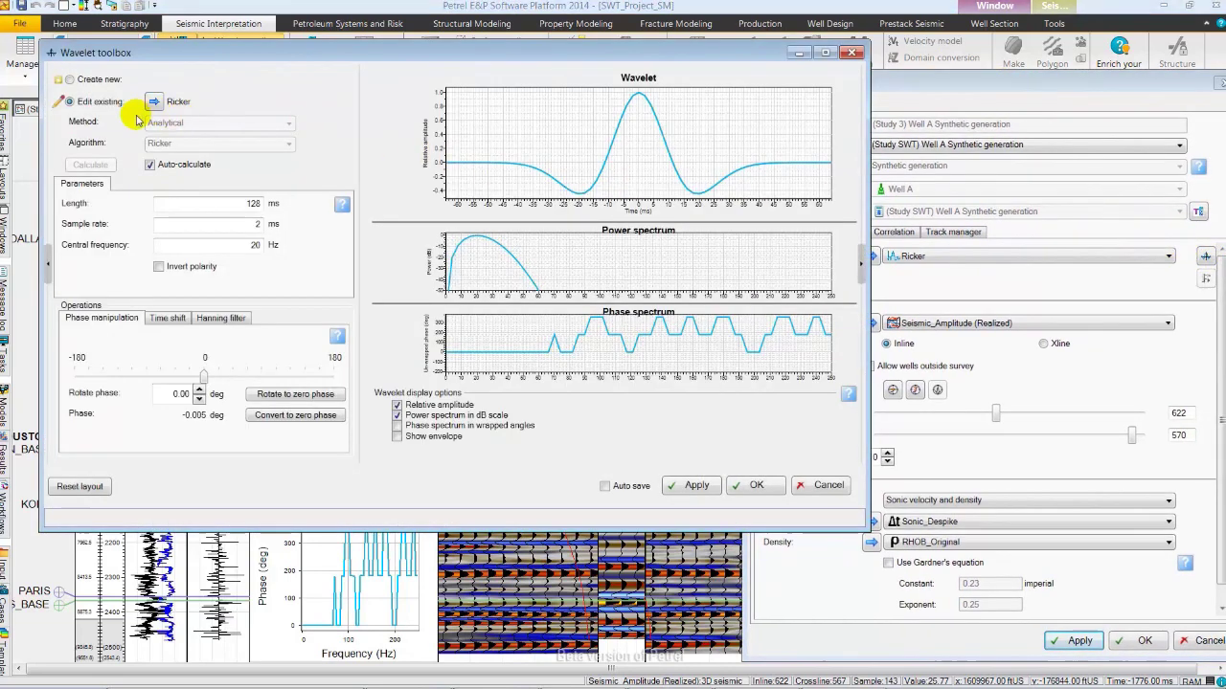
double_click(263, 247)
type("3")
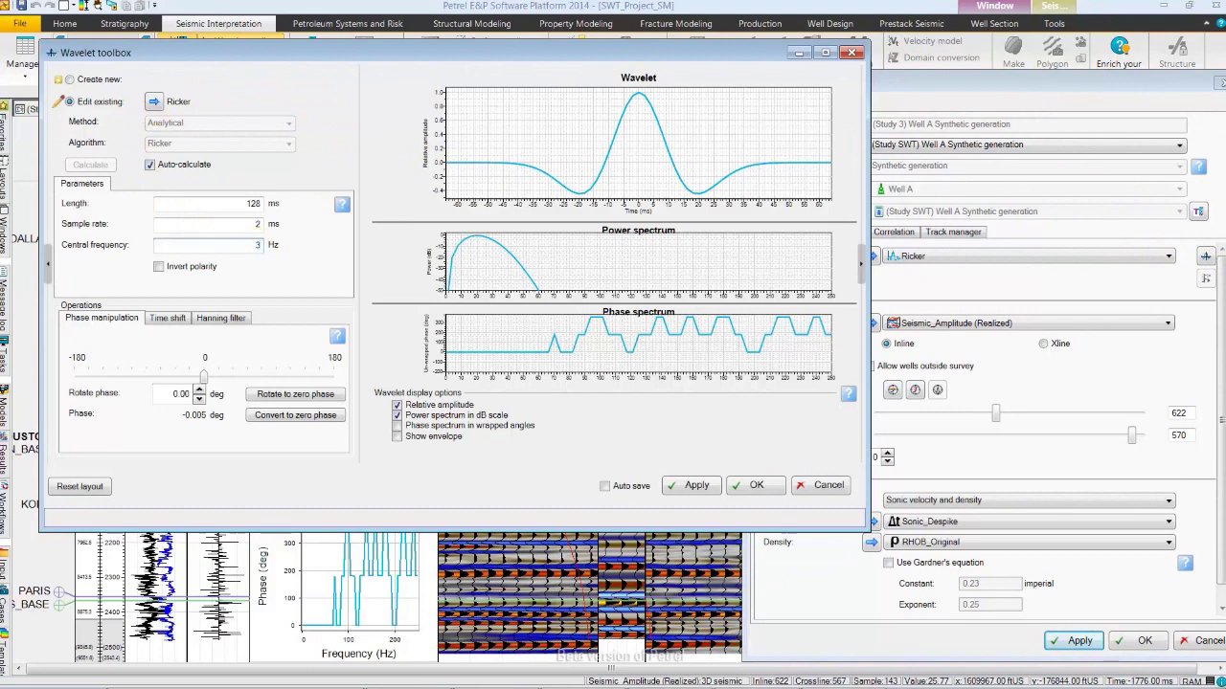
left_click(752, 488)
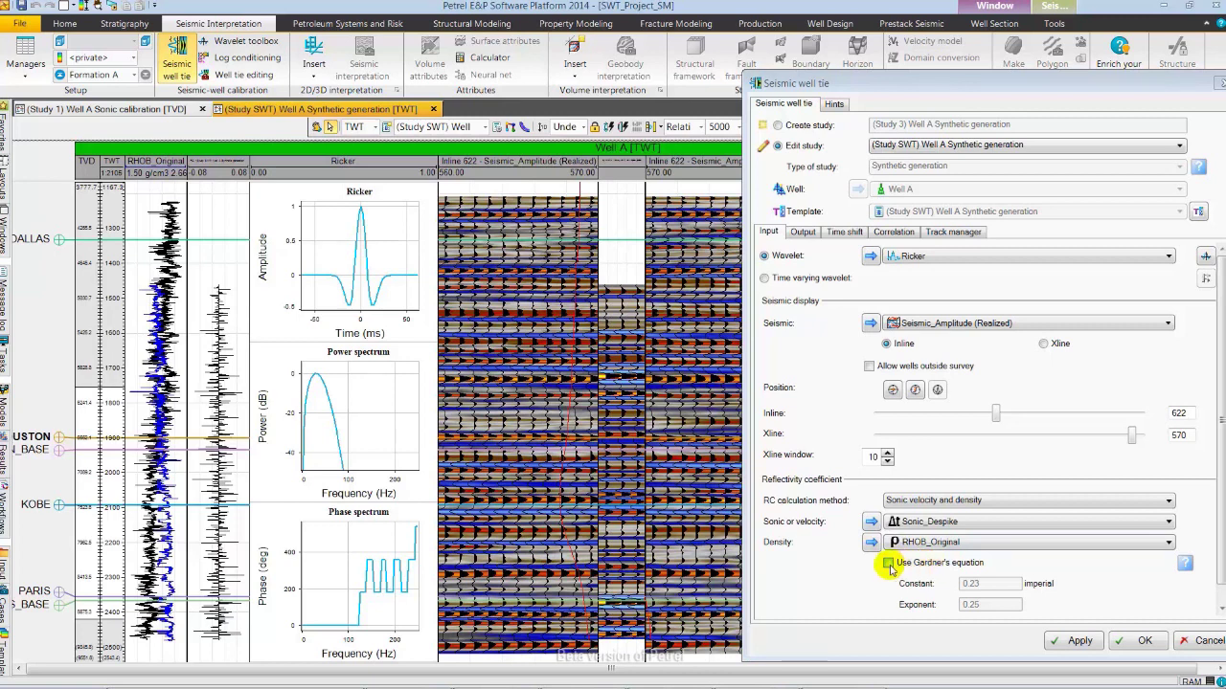
Tick Use Gardner's equation on the Input tab (constant 0.23, exponent 0.25)
left_click(889, 564)
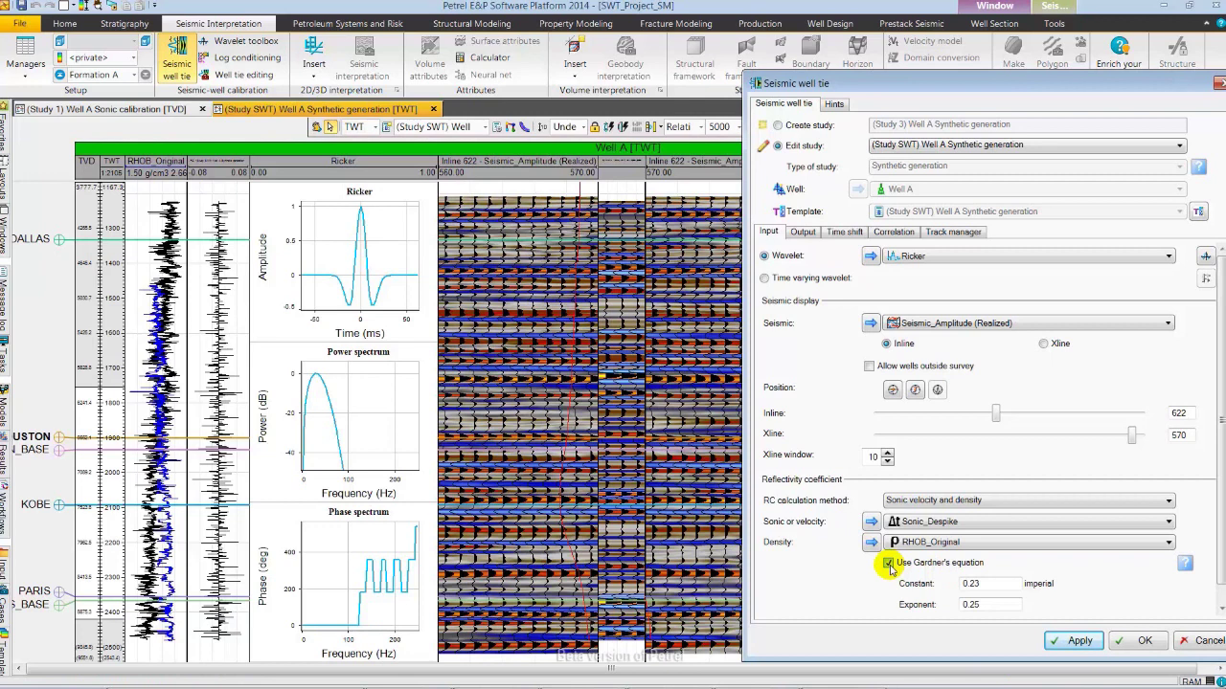
Move the settings window to the left and the Tool Palette over the interval velocity track
left_click(890, 565)
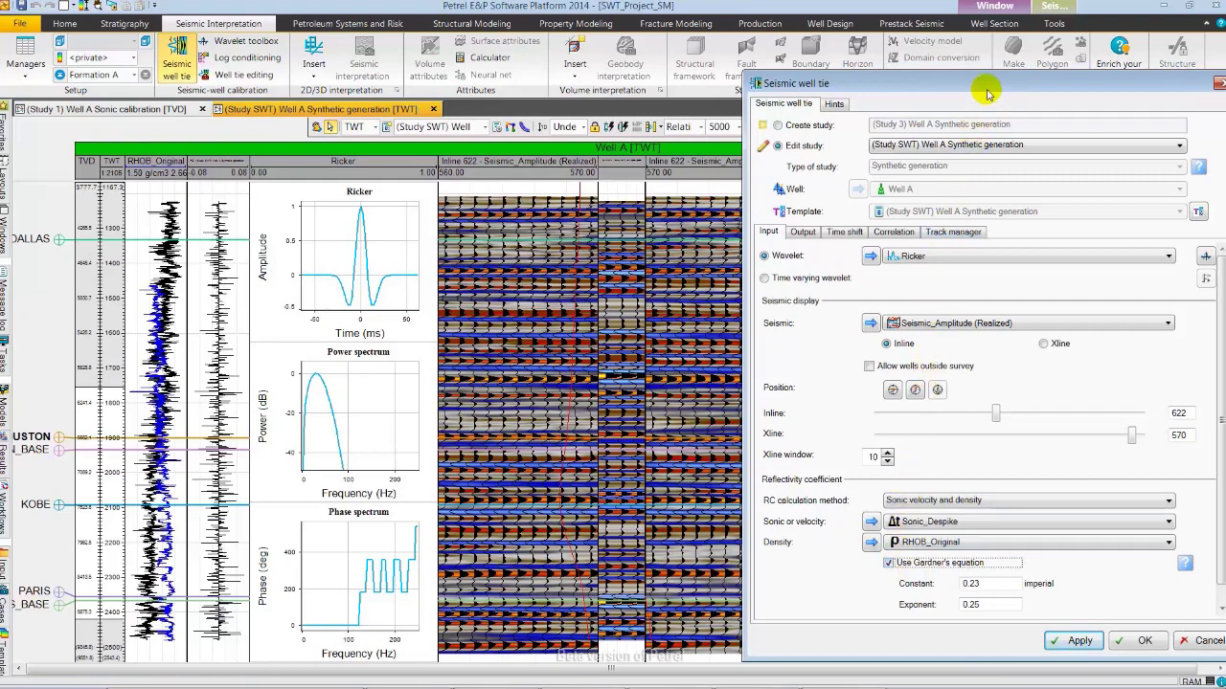
left_click_drag(988, 93, 248, 93)
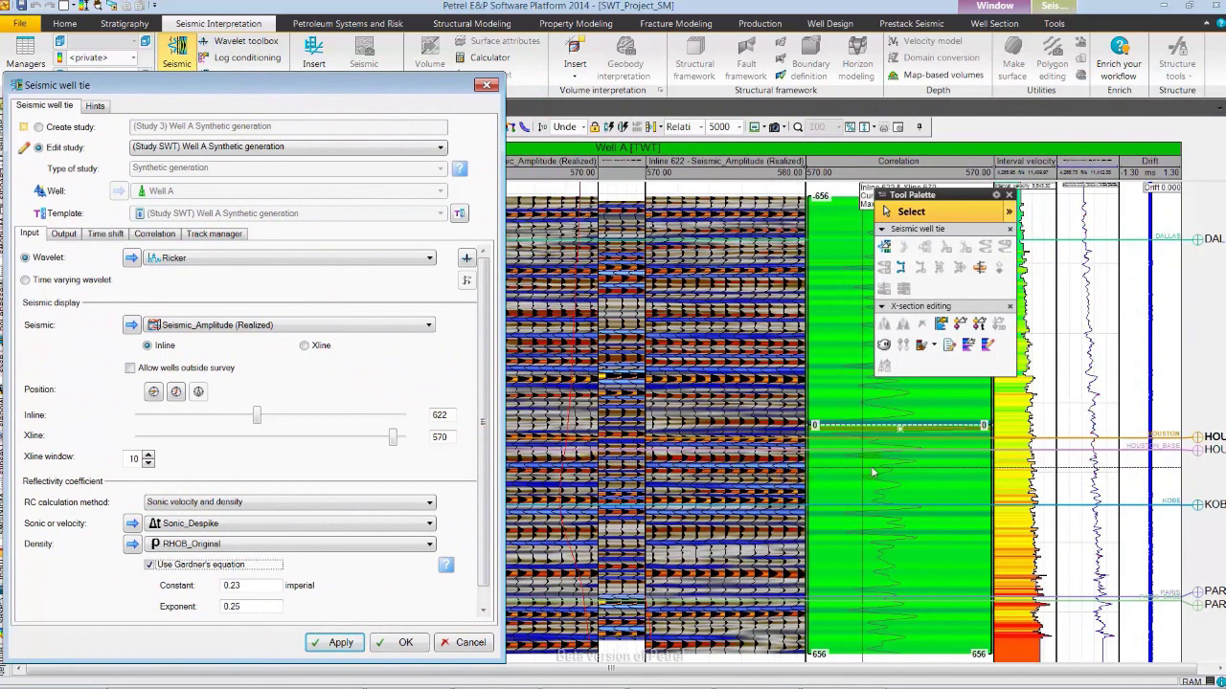
left_click(905, 421)
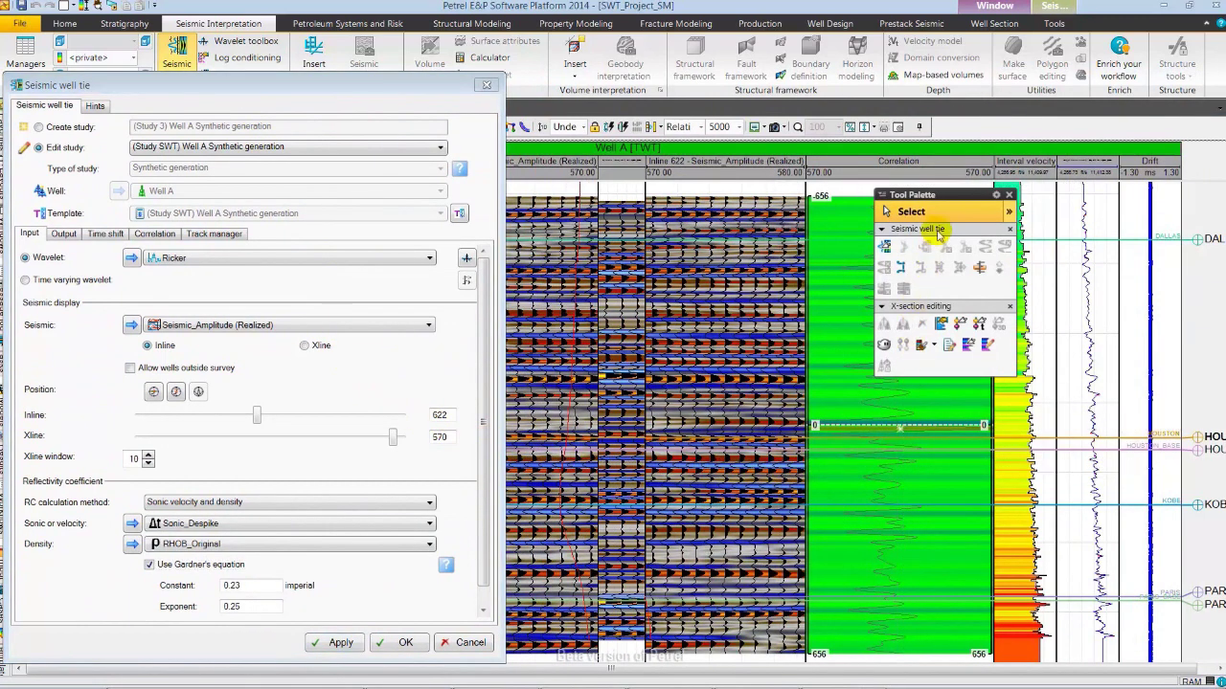
left_click_drag(943, 199, 1082, 219)
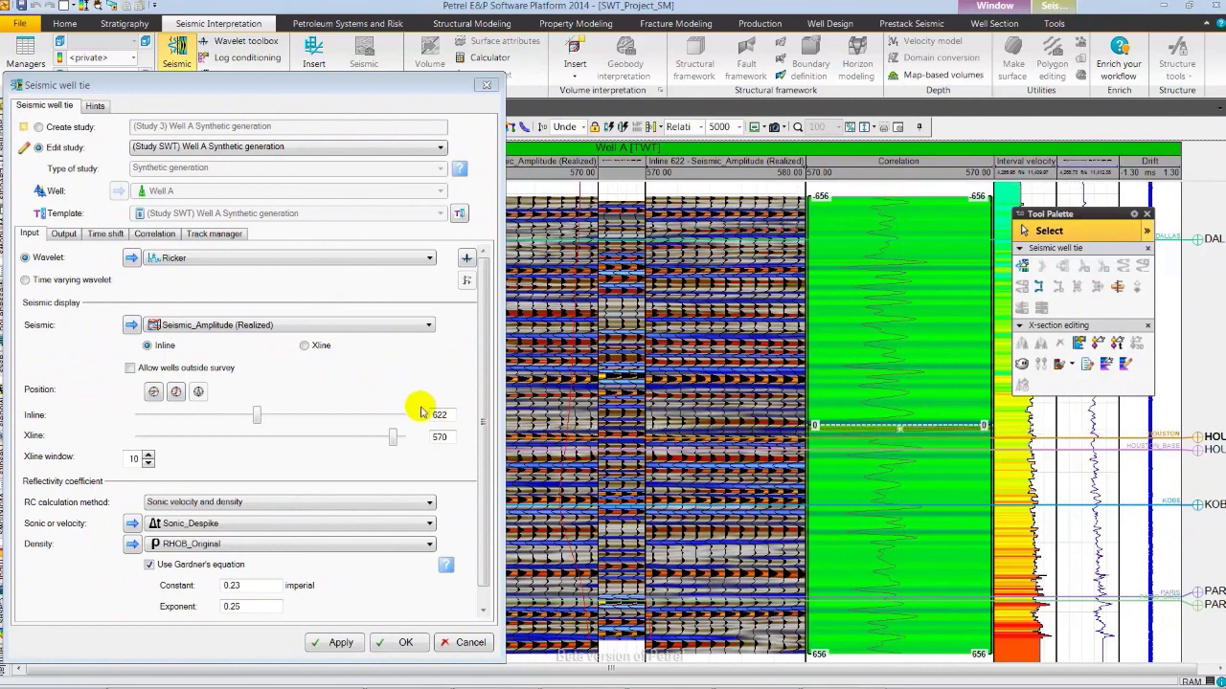
Enable a 10 ms bulk time shift on the Time shift tab and close the settings
left_click(104, 234)
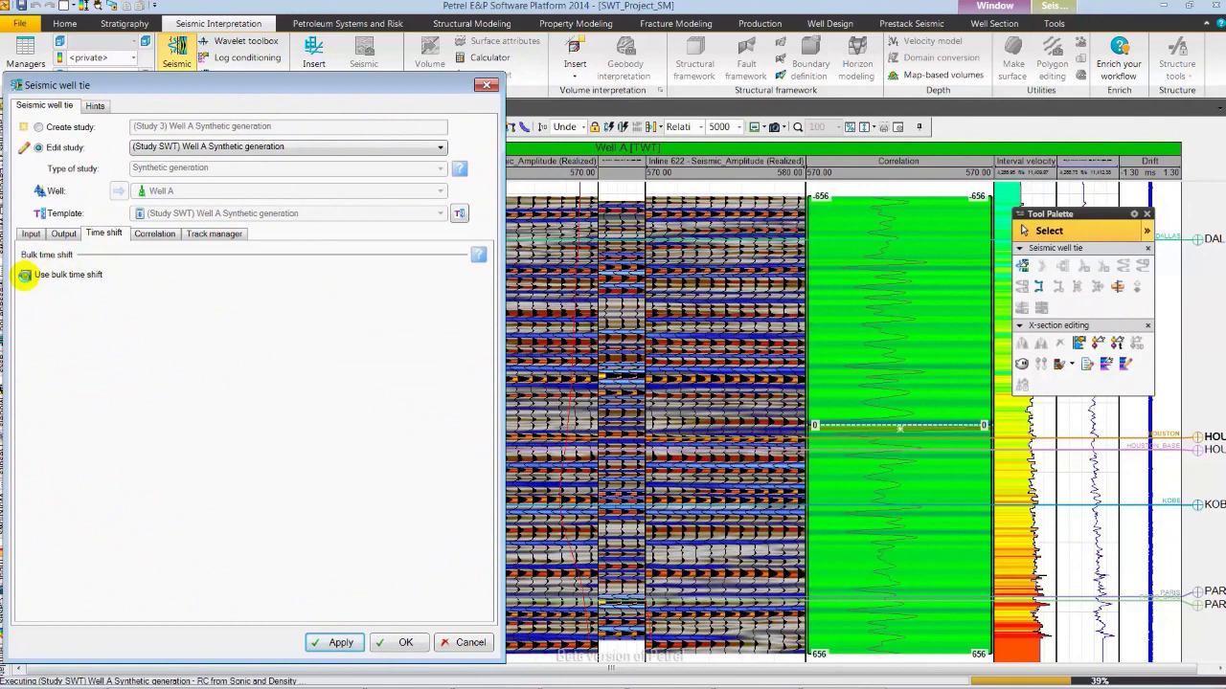
left_click(25, 277)
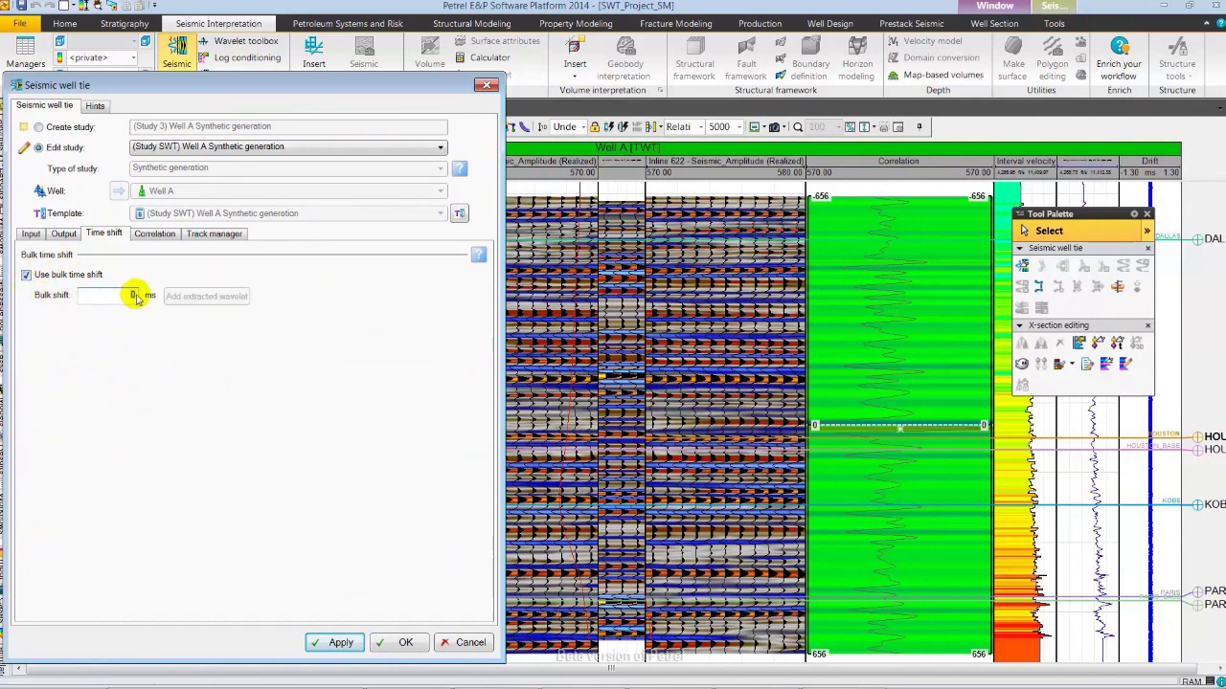
left_click(131, 294)
type("1")
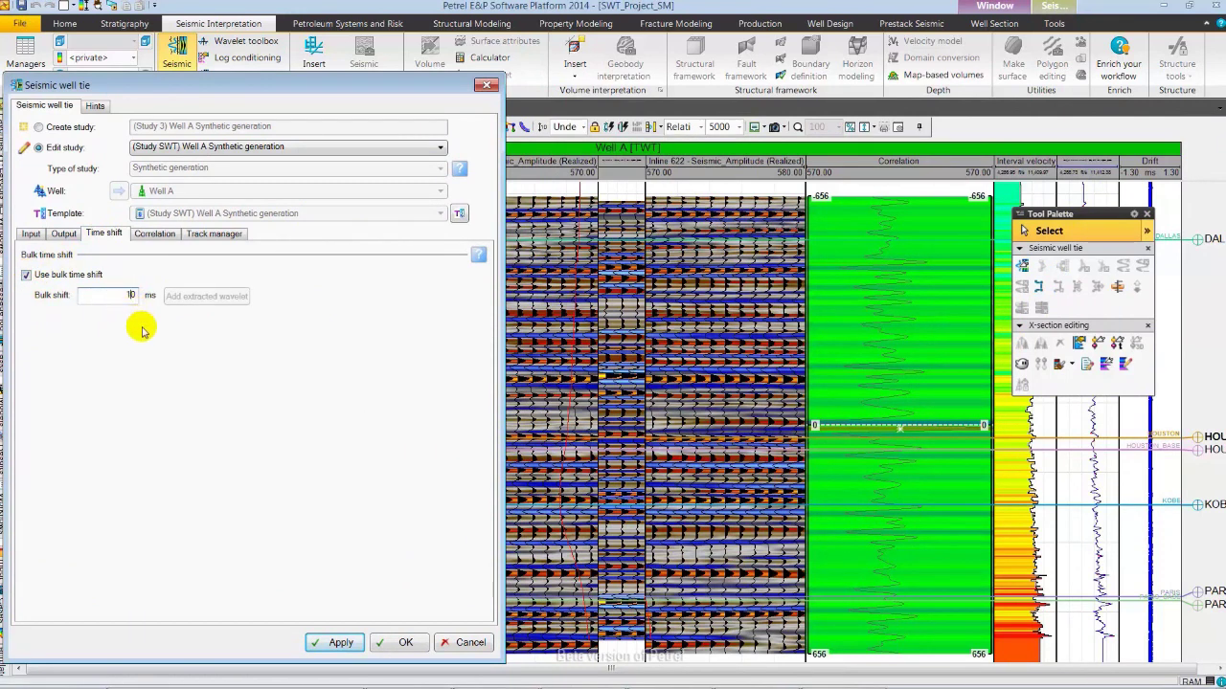
left_click(396, 642)
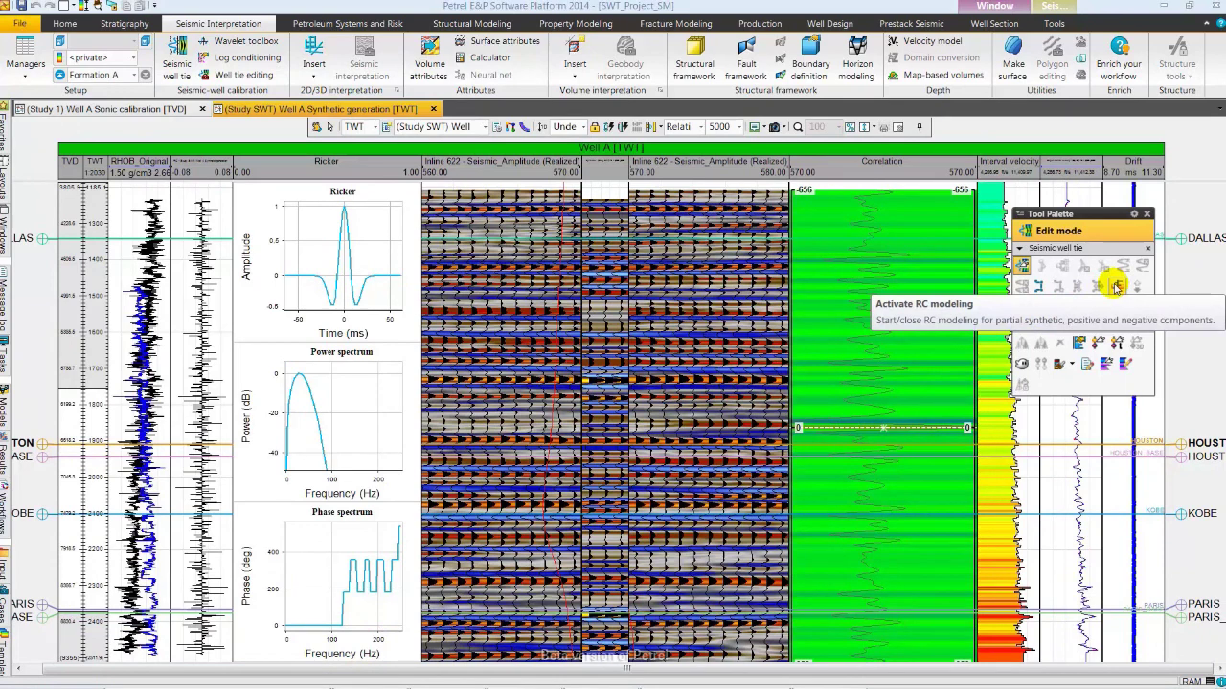
Turn on RC modeling, regenerate the synthetic, and zoom vertically onto the TON marker (~1840–1940 ms)
left_click(1115, 287)
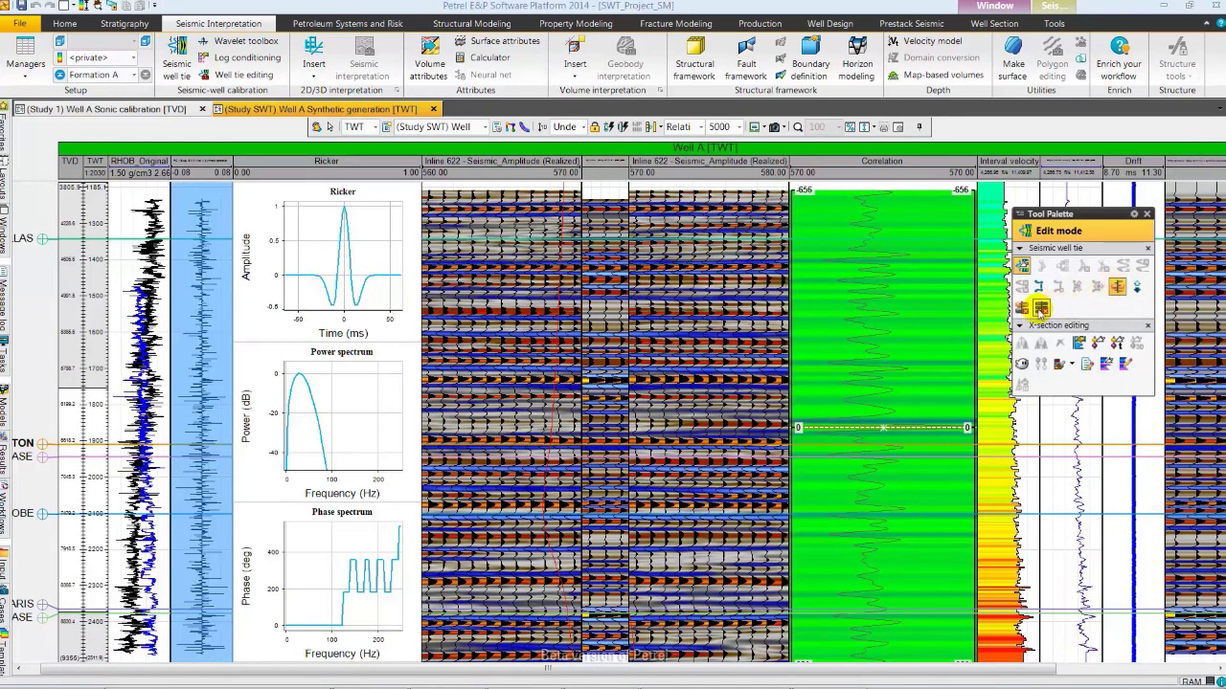
left_click(1040, 308)
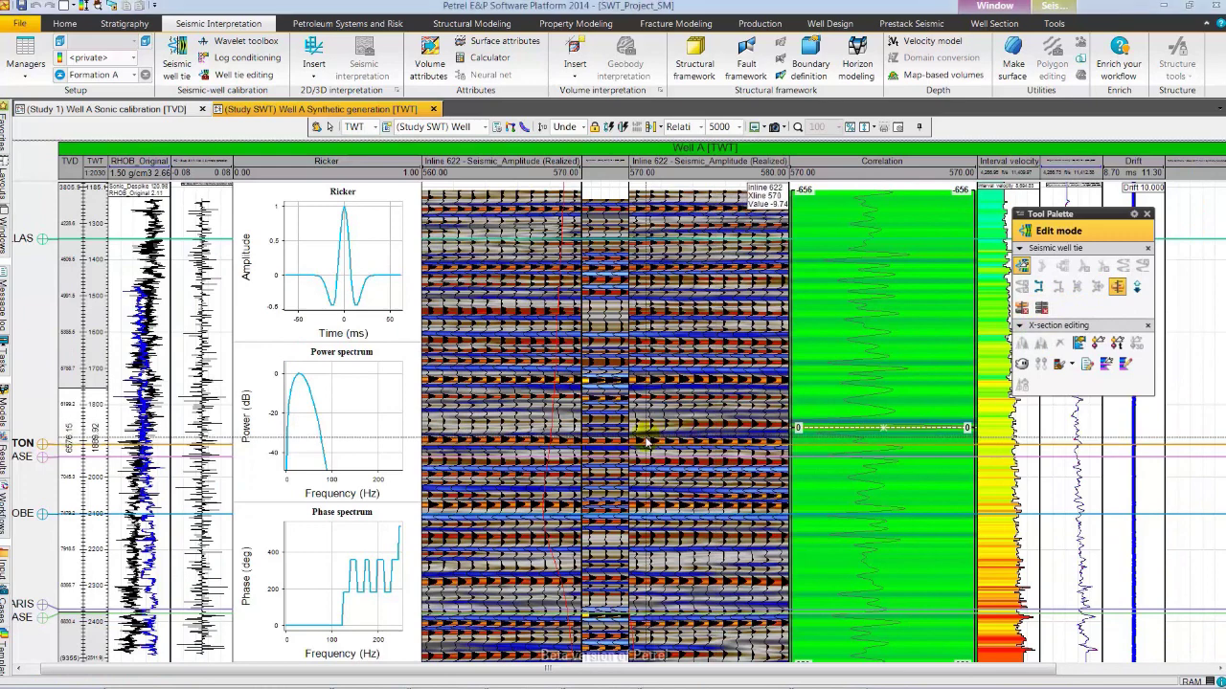
key("z")
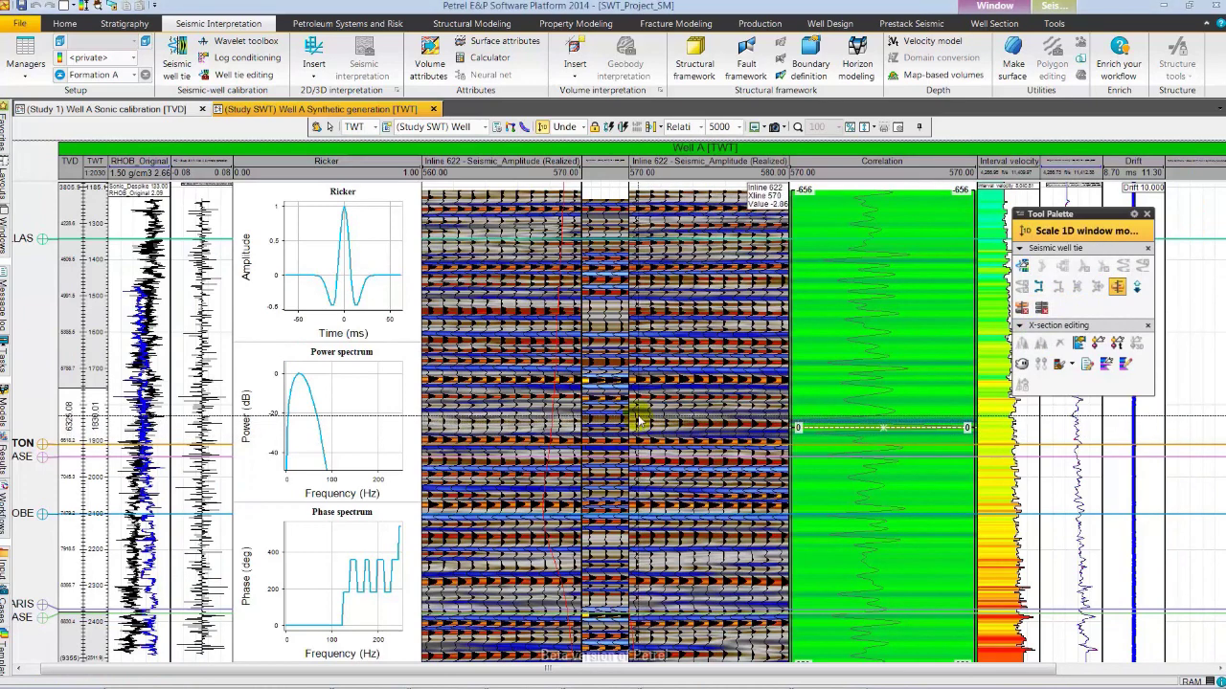
left_click_drag(639, 422, 642, 461)
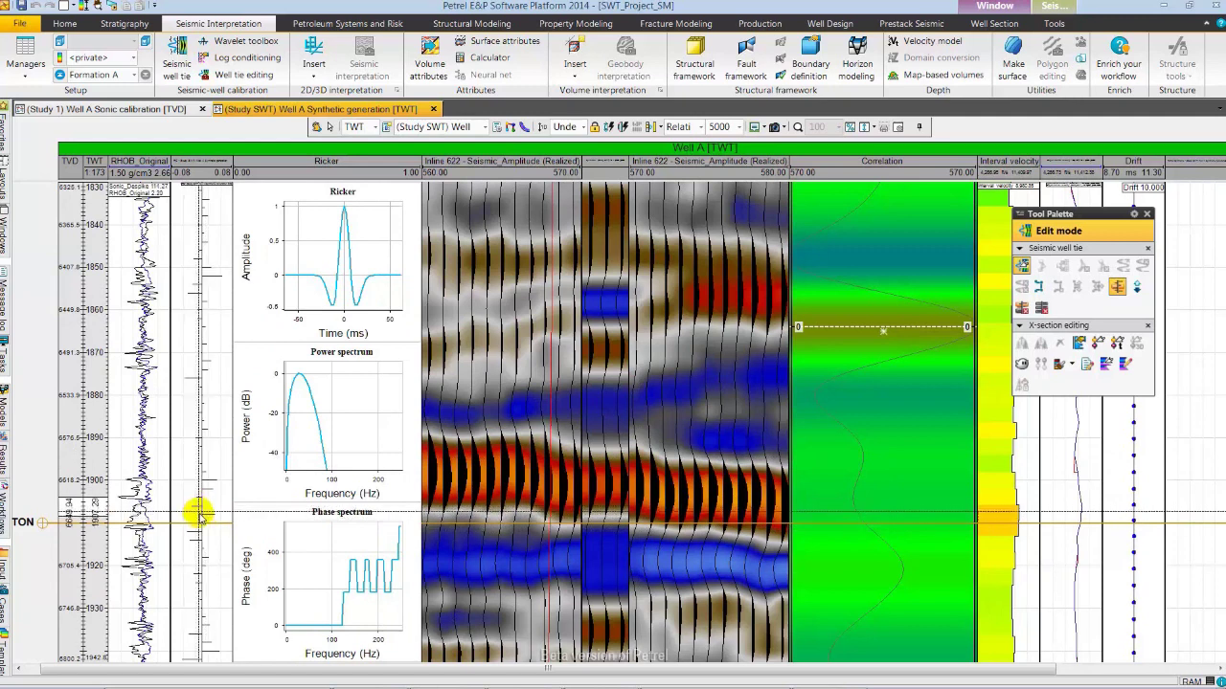
Shift the log interval box slightly deeper, then stretch its top edge up to about 1900 ms
left_click_drag(205, 513, 207, 525)
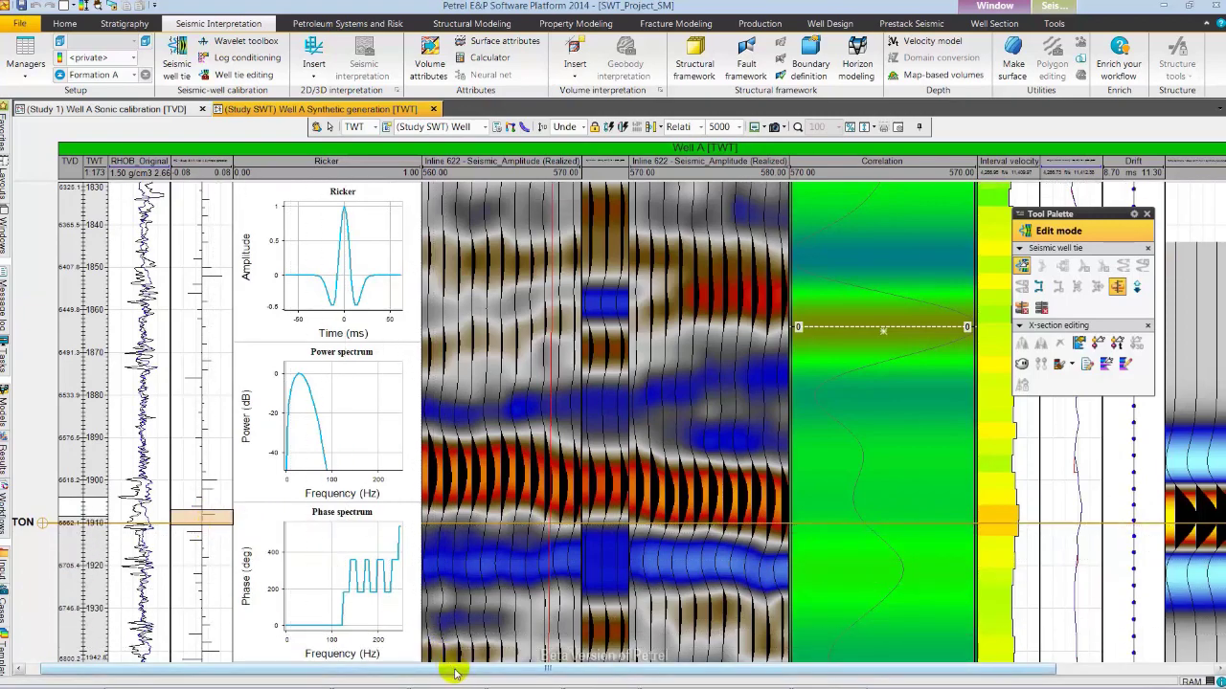
left_click_drag(458, 676, 510, 679)
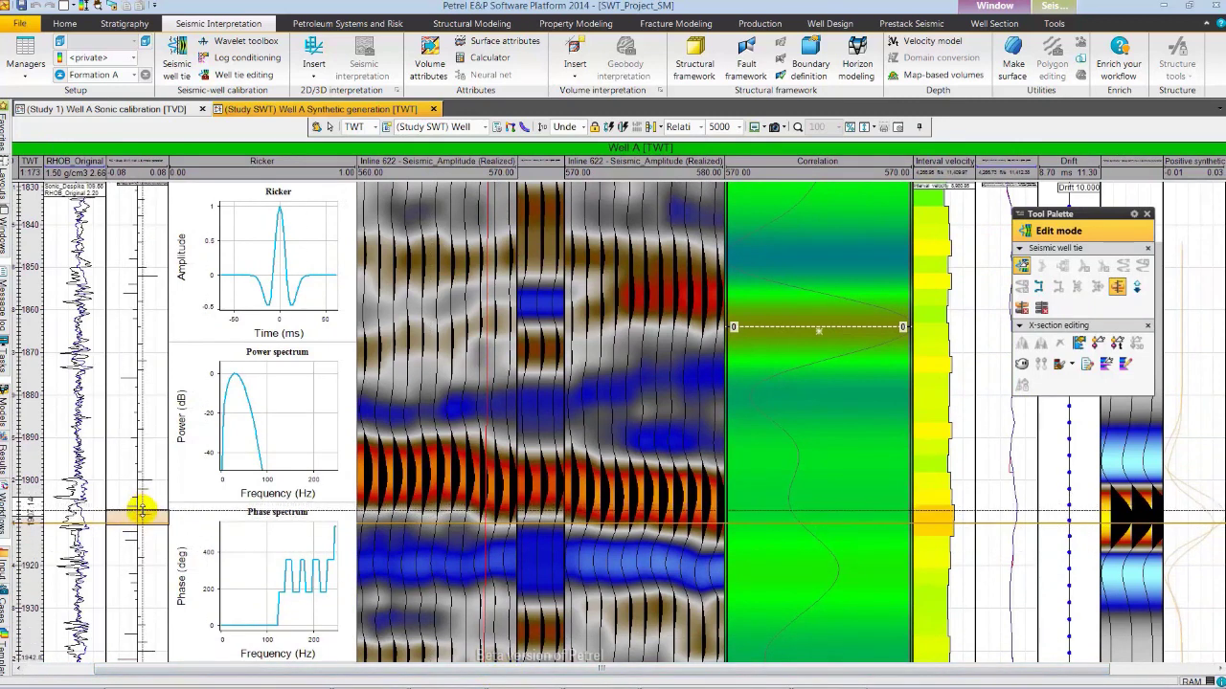
left_click_drag(142, 514, 141, 495)
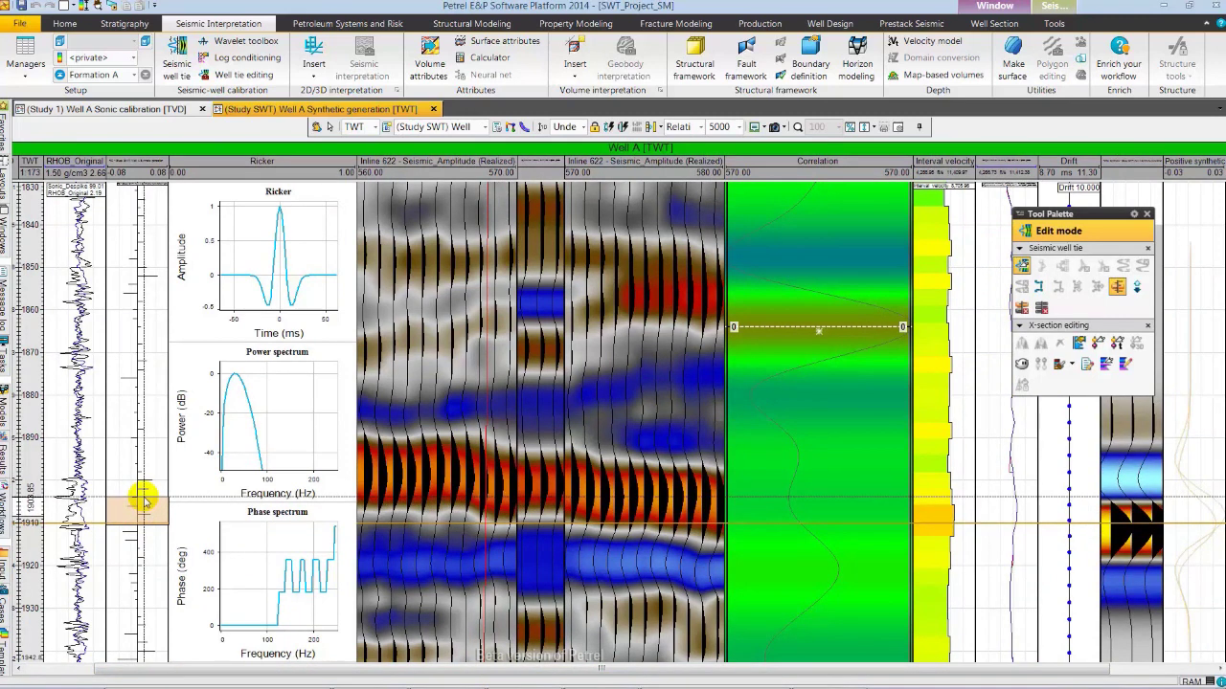
left_click_drag(142, 500, 146, 476)
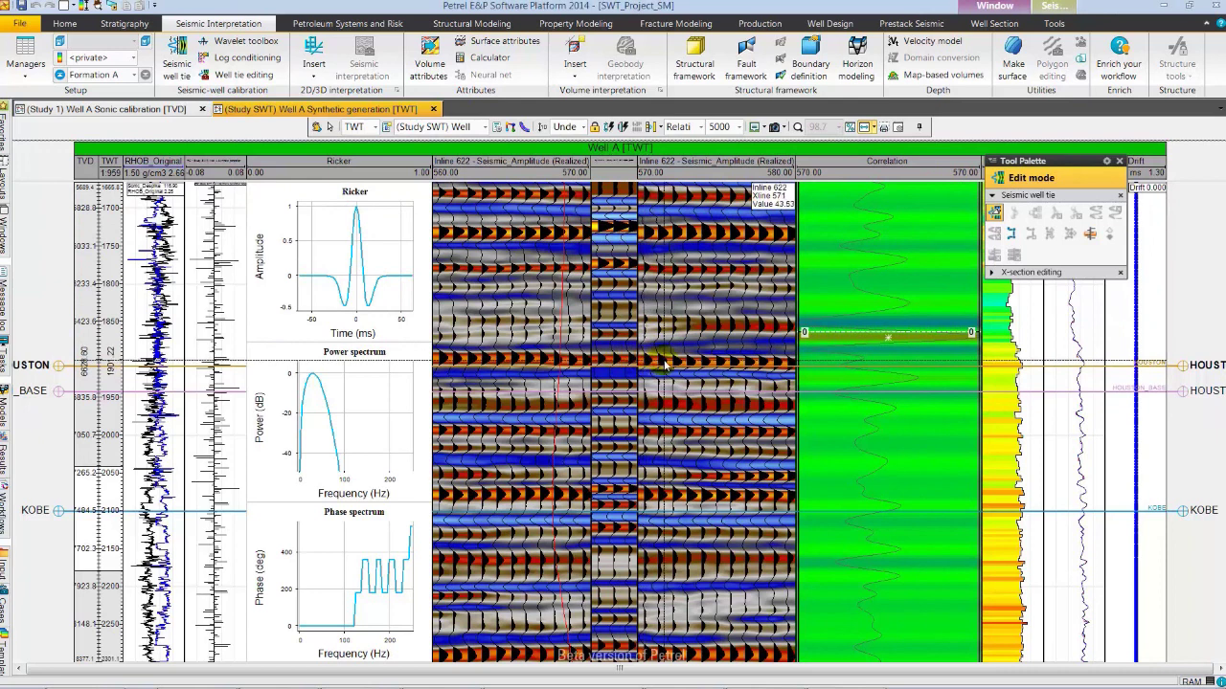
left_click(662, 360)
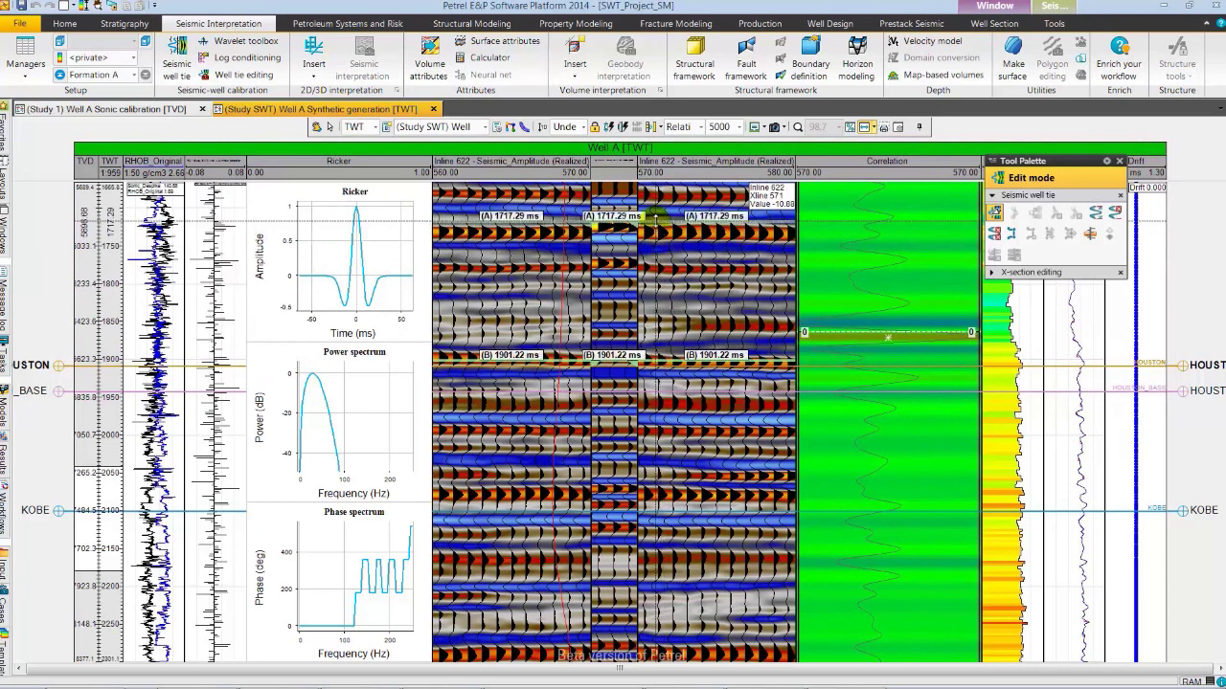
left_click_drag(662, 223, 662, 232)
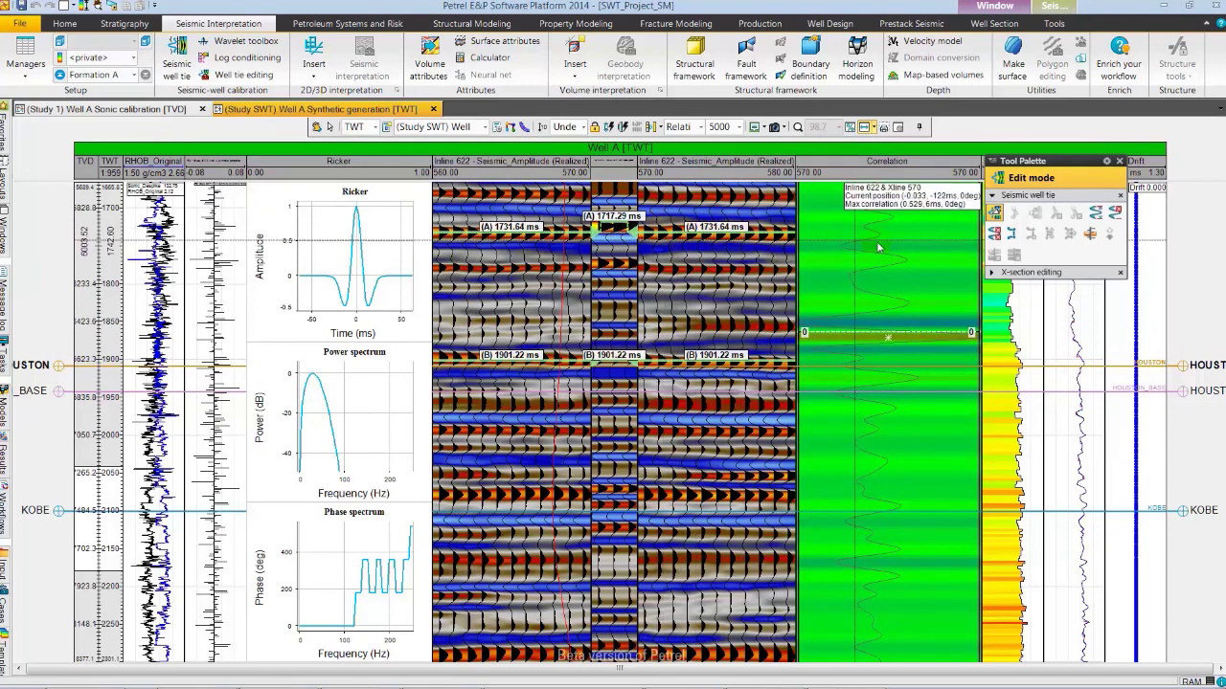
left_click(1101, 217)
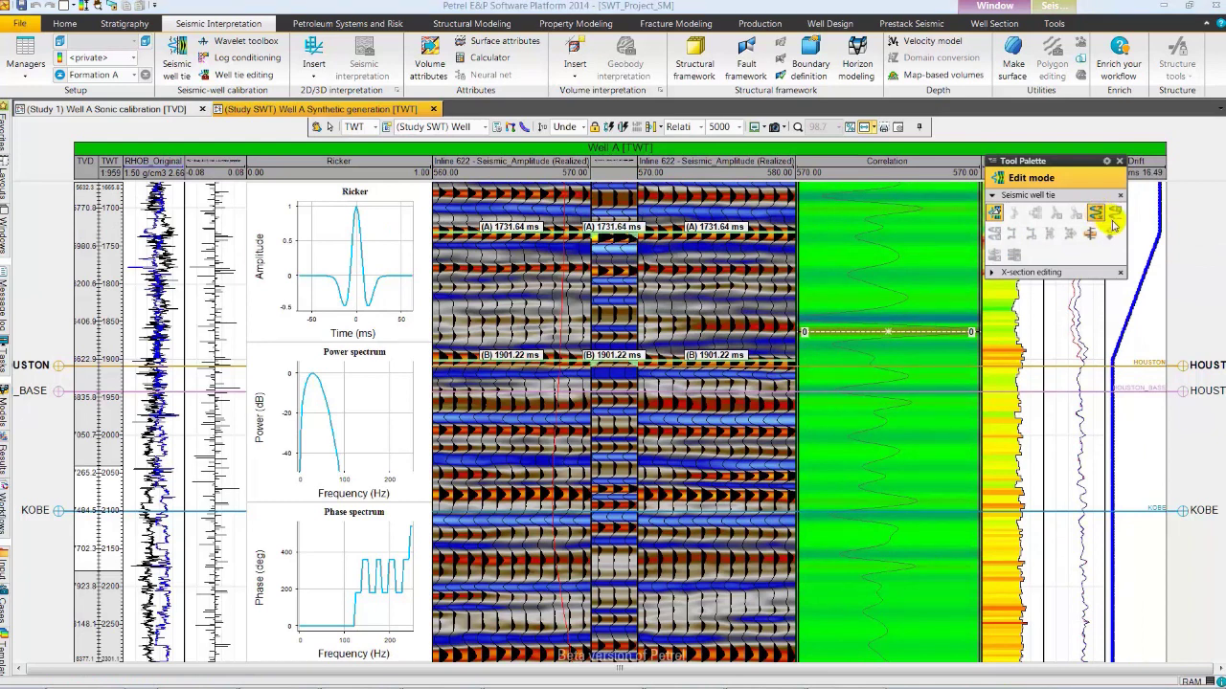
left_click_drag(1142, 240, 1104, 299)
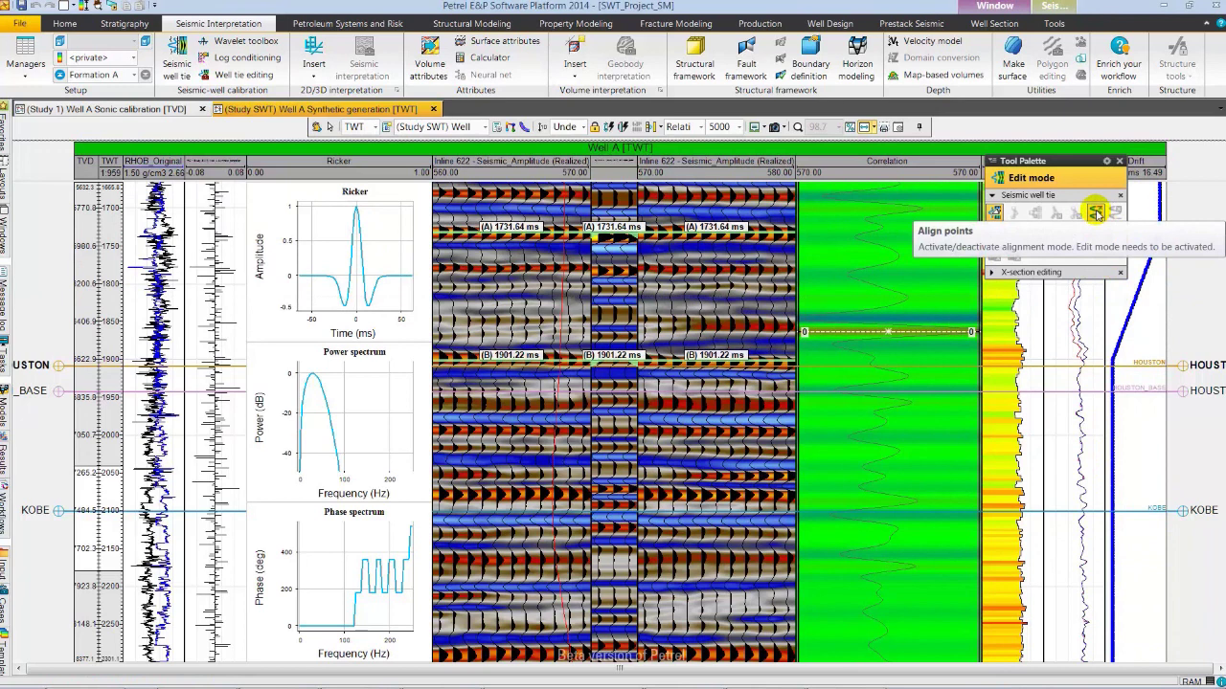
left_click(1096, 213)
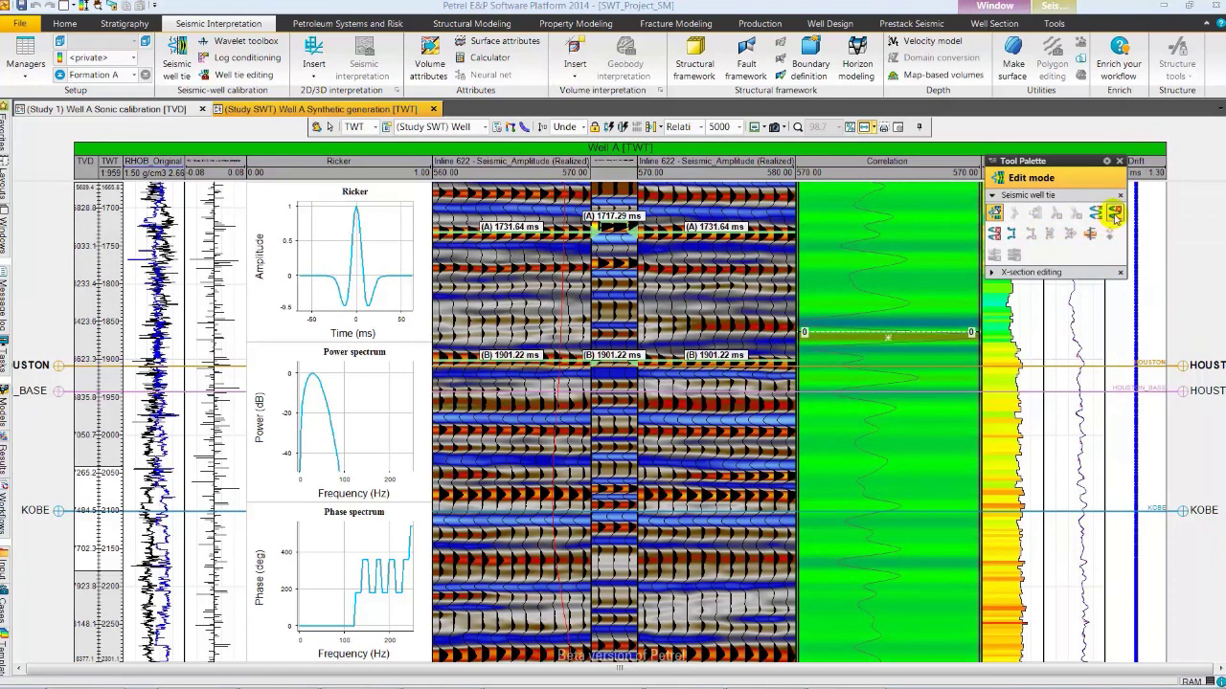
left_click(996, 235)
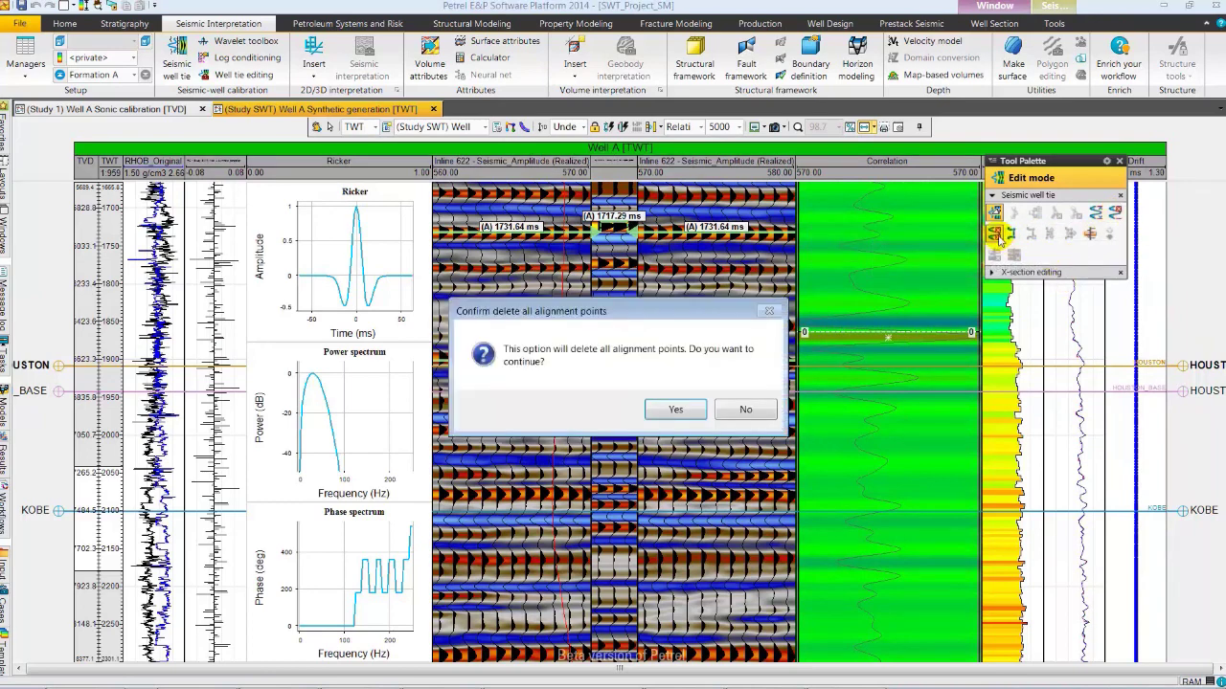
left_click(657, 412)
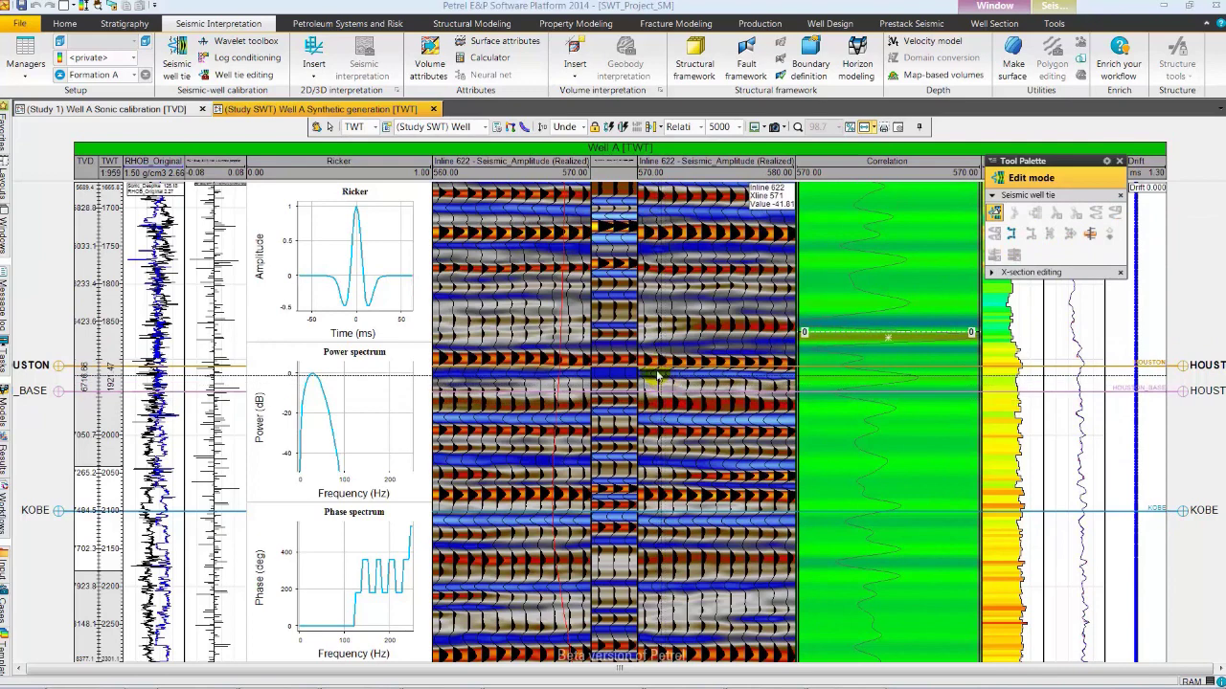
Choose Deterministic Wavelet in the Seismic well tie settings and confirm with OK
left_click(176, 64)
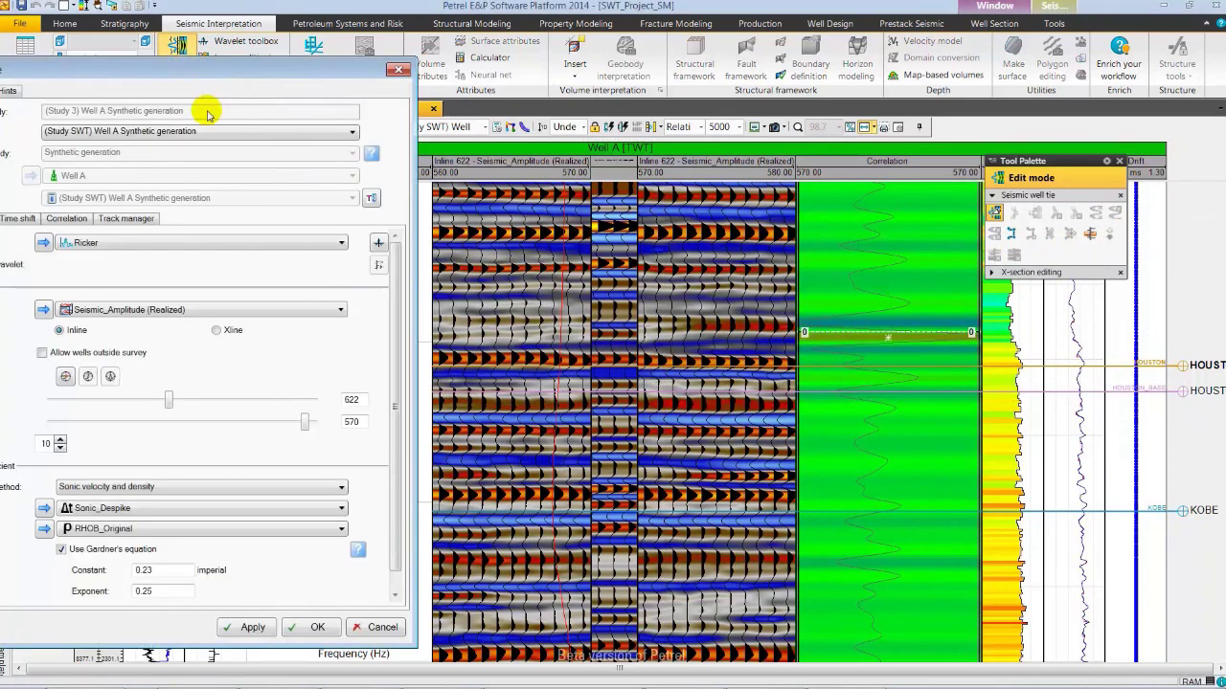
left_click(340, 244)
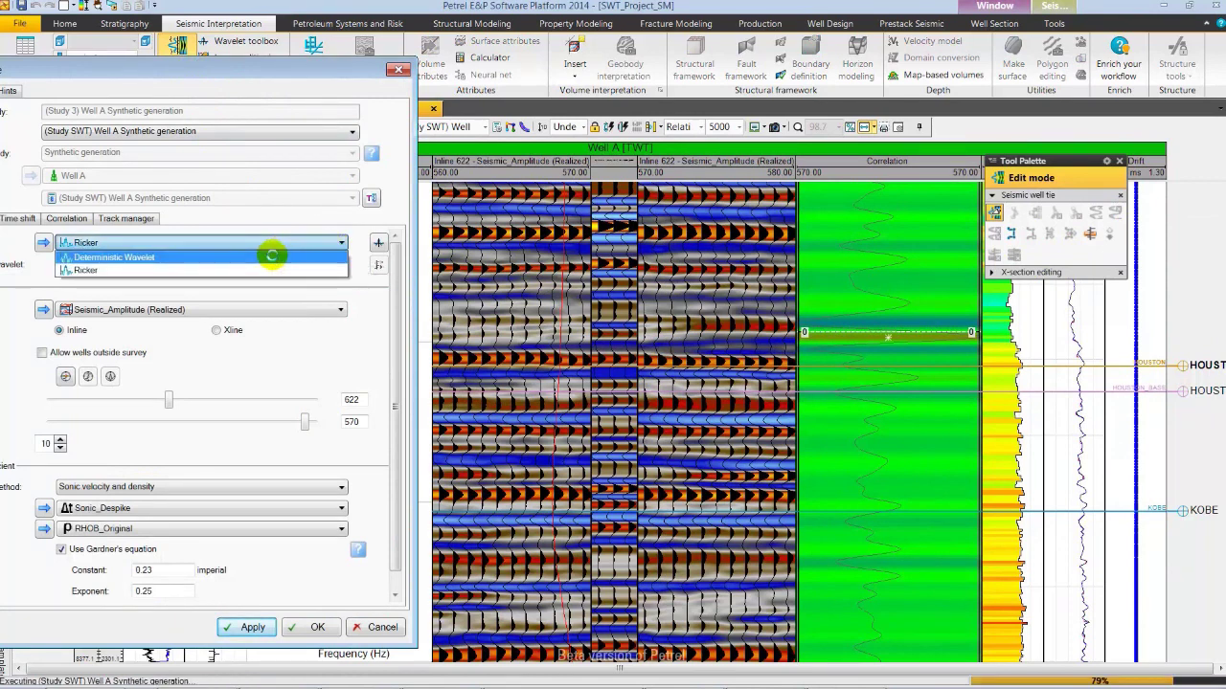
left_click(273, 257)
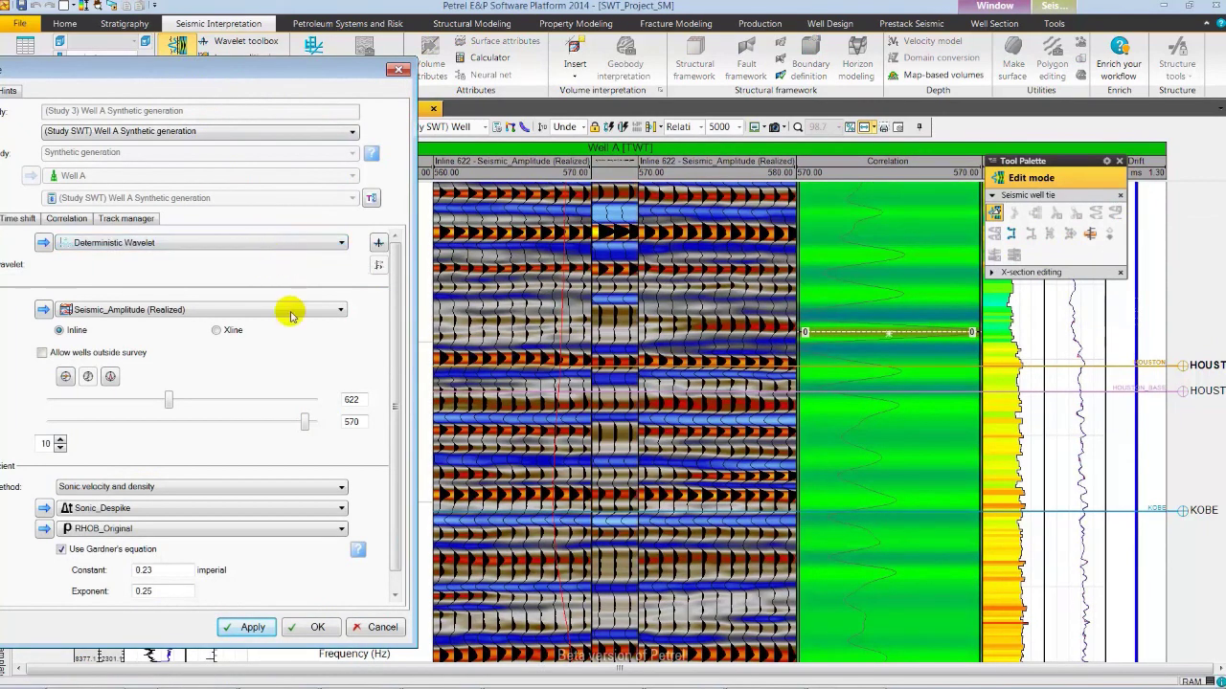
left_click(317, 629)
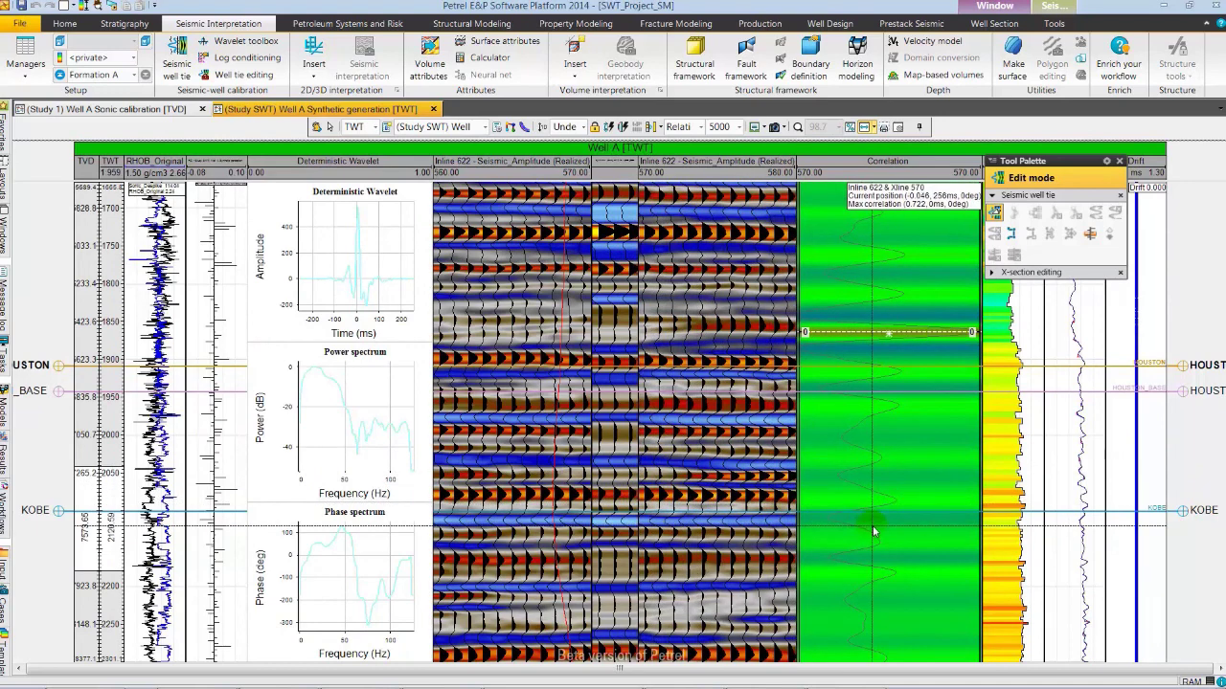
Adjust the drift curve, then close the well-tie Tool Palette
left_click(1083, 653)
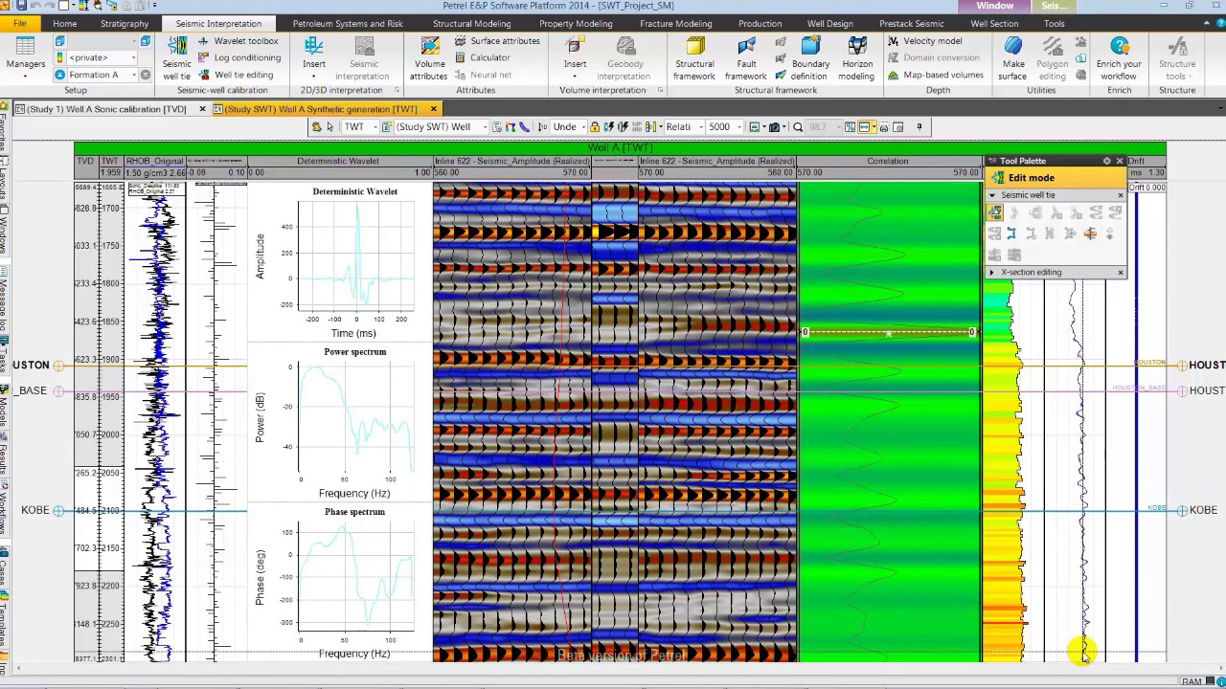
left_click_drag(1082, 653, 1090, 283)
left_click(1119, 162)
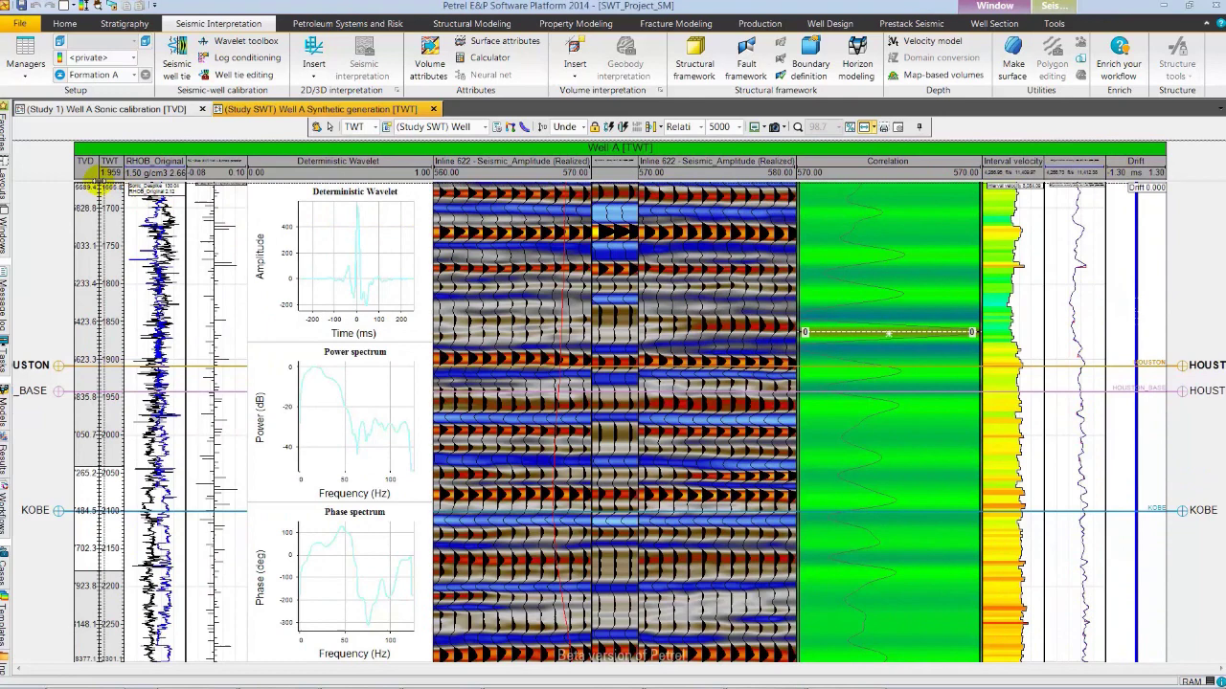
Open Interpretation window 1 from Favorites and show the Interpretation folder's horizons and faults
left_click(5, 132)
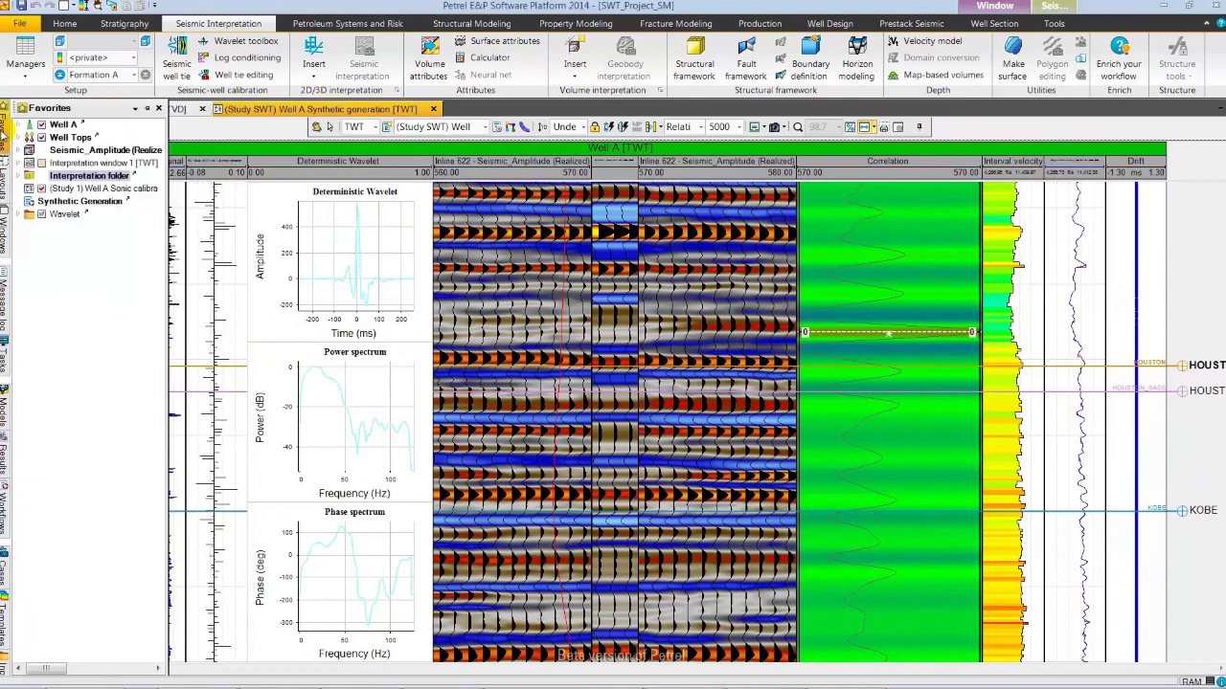
double_click(41, 165)
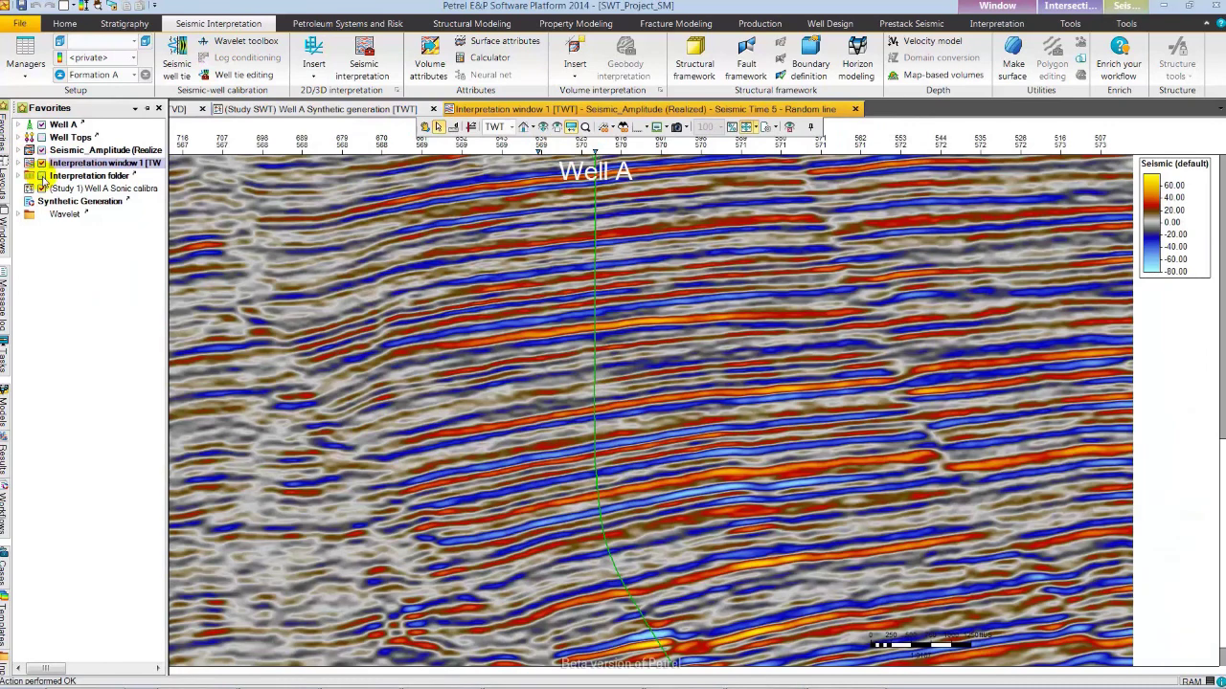
left_click(41, 177)
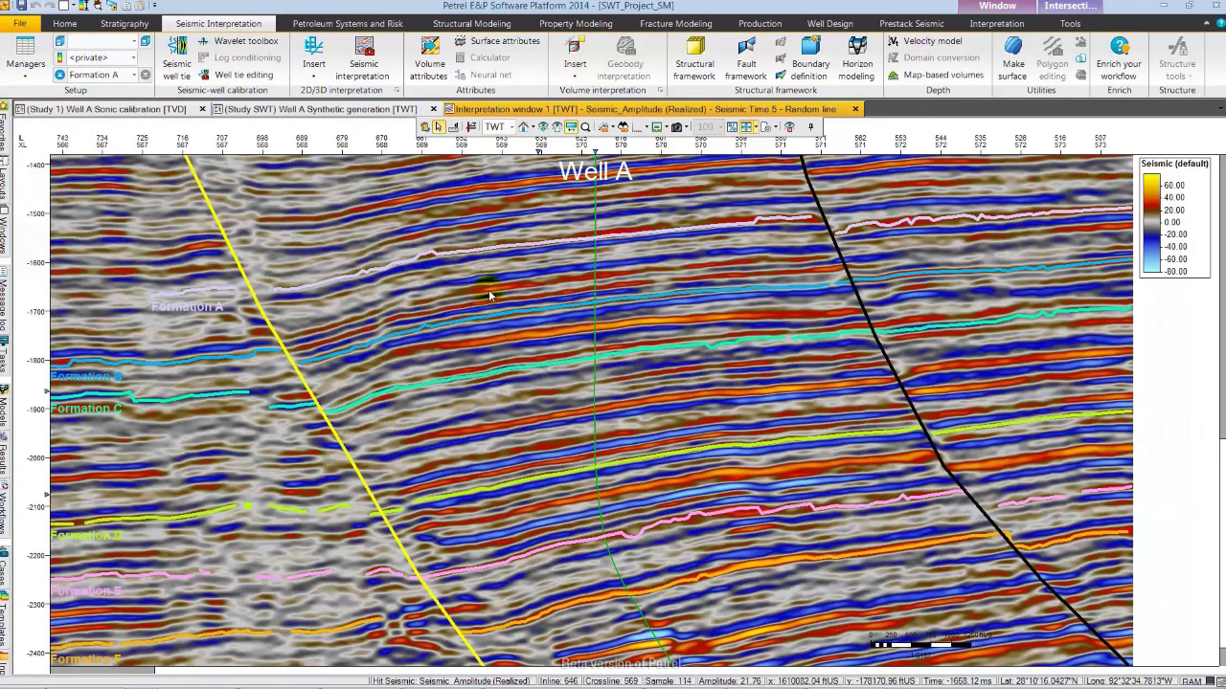
key("ctrl+f")
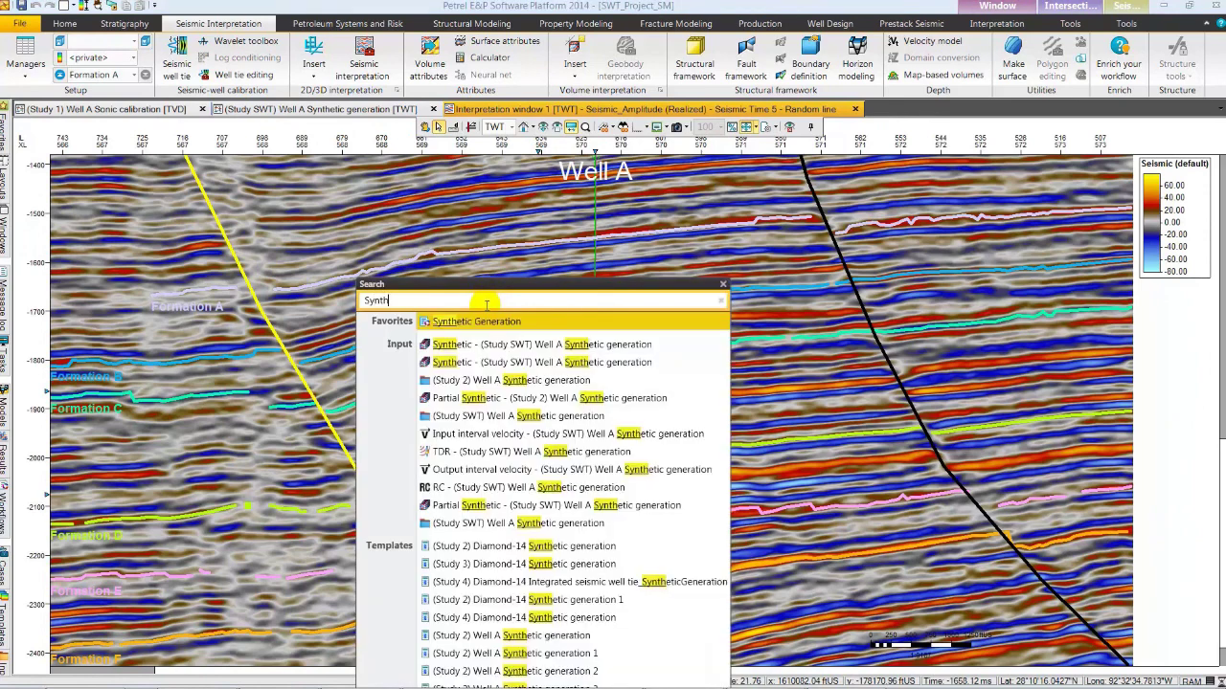
Select the SWT study's Well A synthetic in the search results, tick it for display, and close Search
left_click(485, 363)
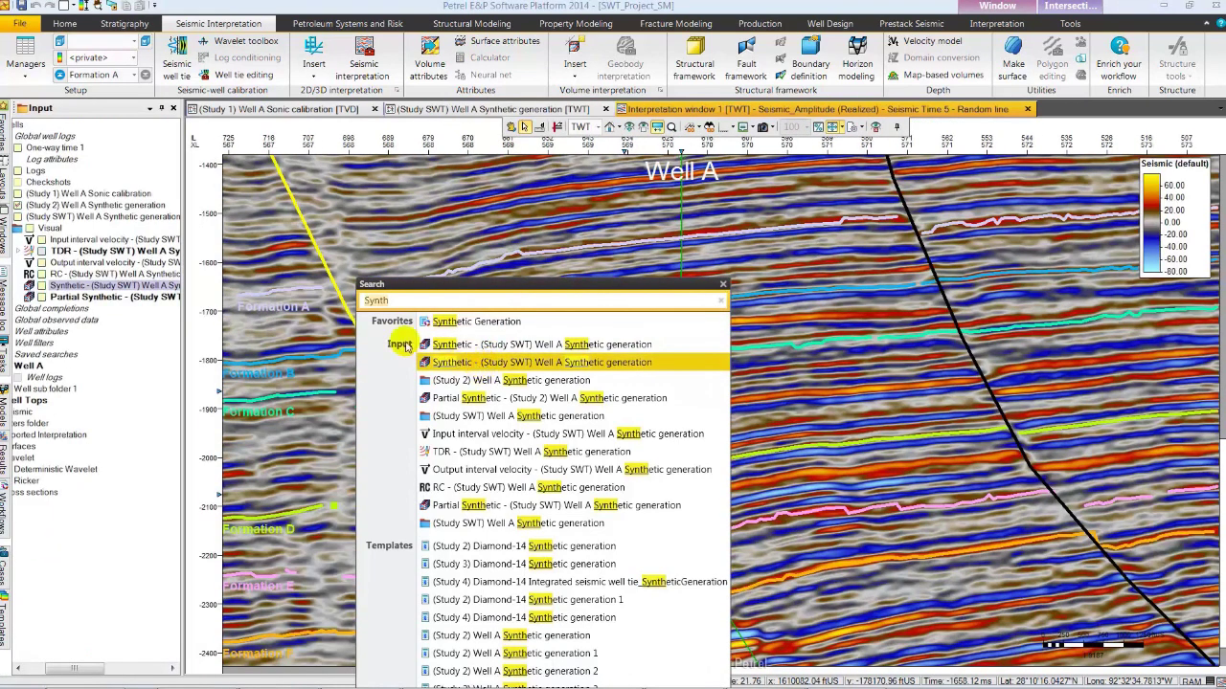
left_click(41, 285)
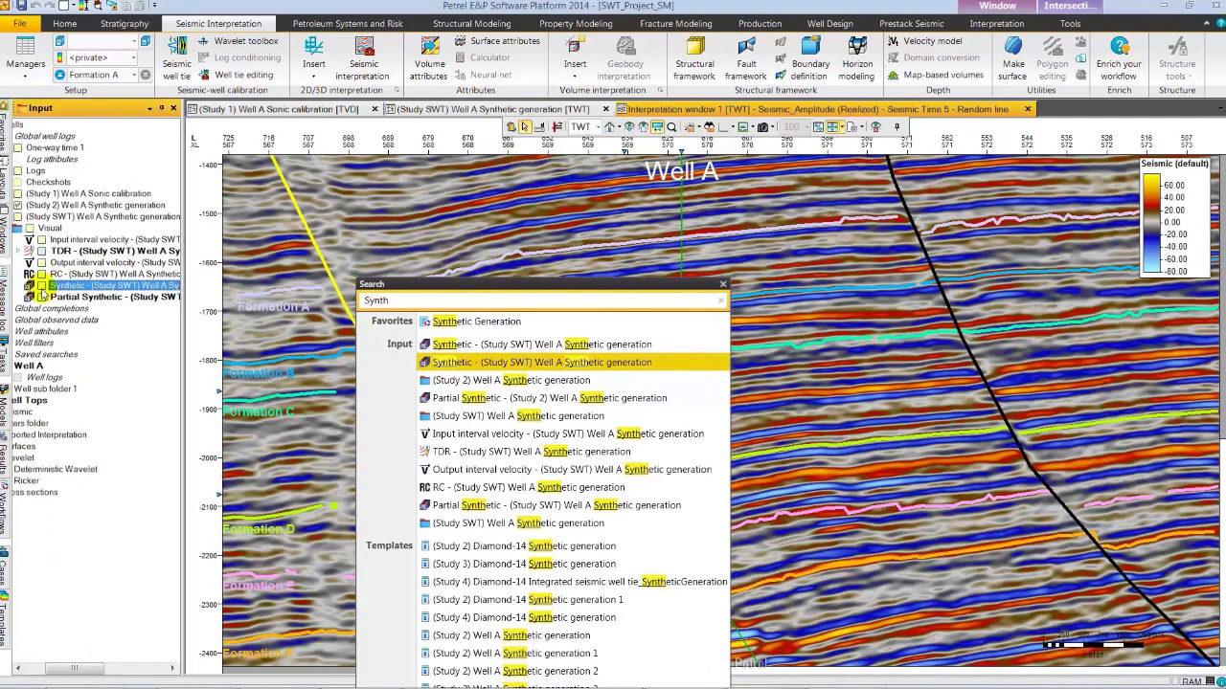
left_click(723, 287)
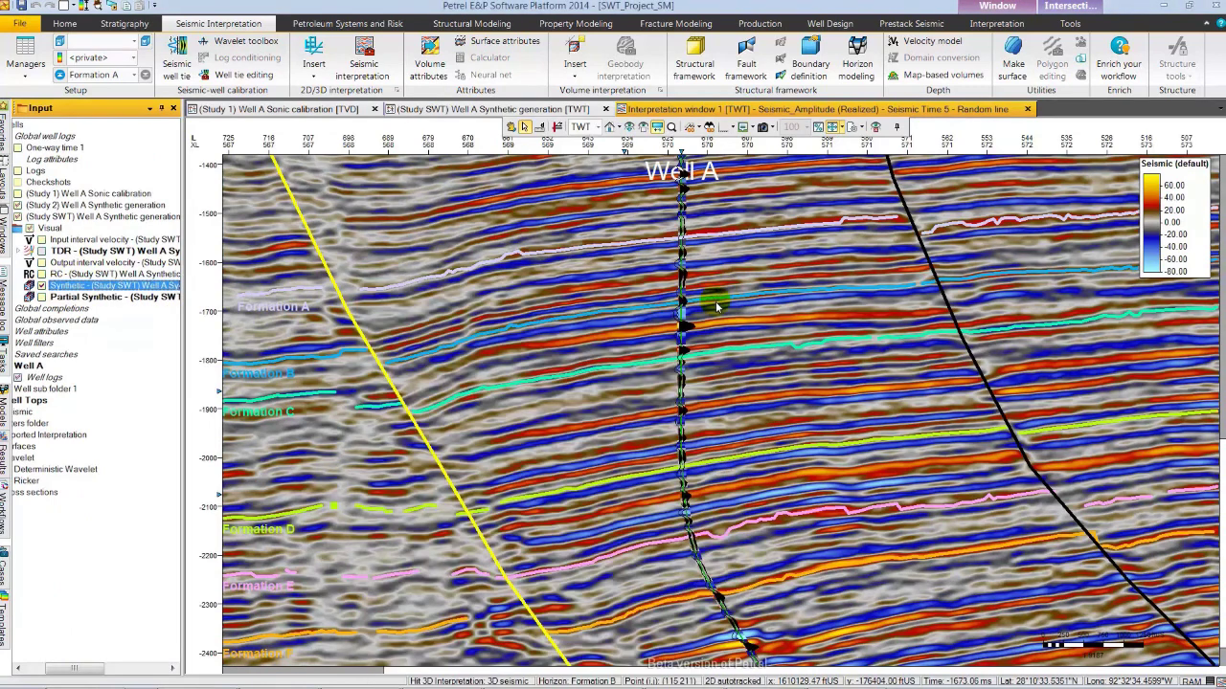